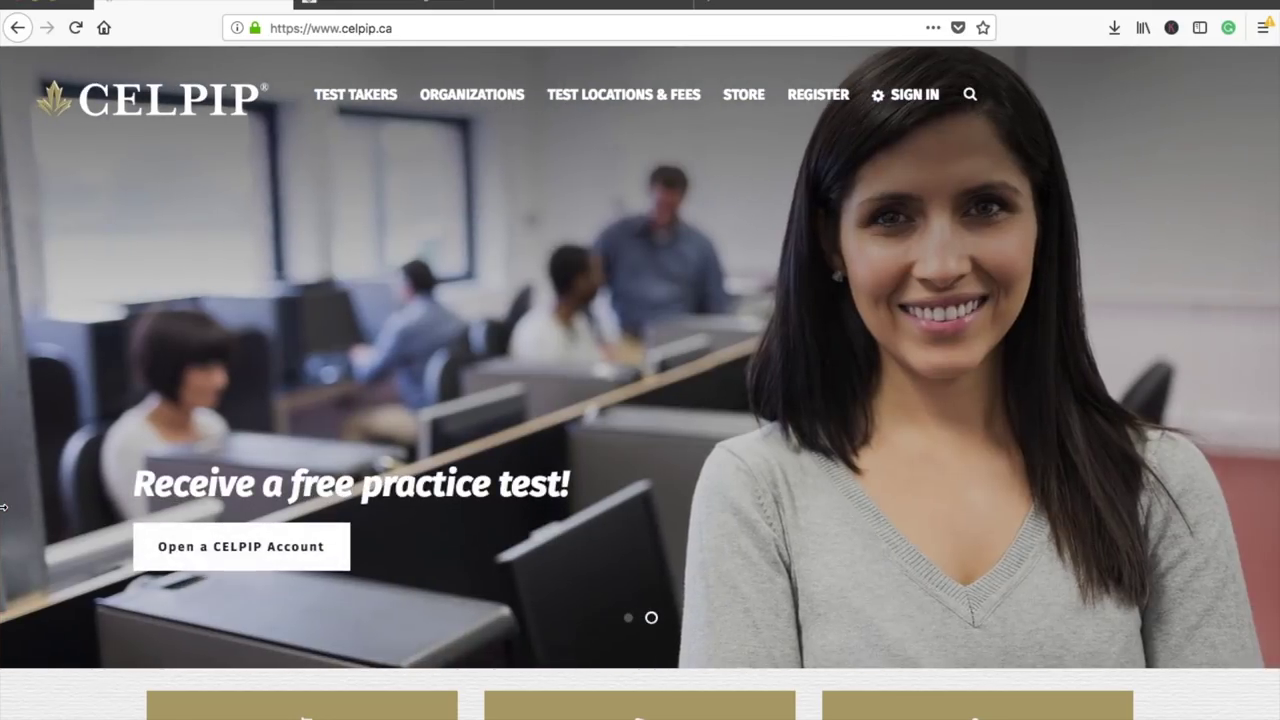
# Scroll down the homepage and open the Test Locations & Fees page.
pyautogui.scroll(-1, 3, 507)
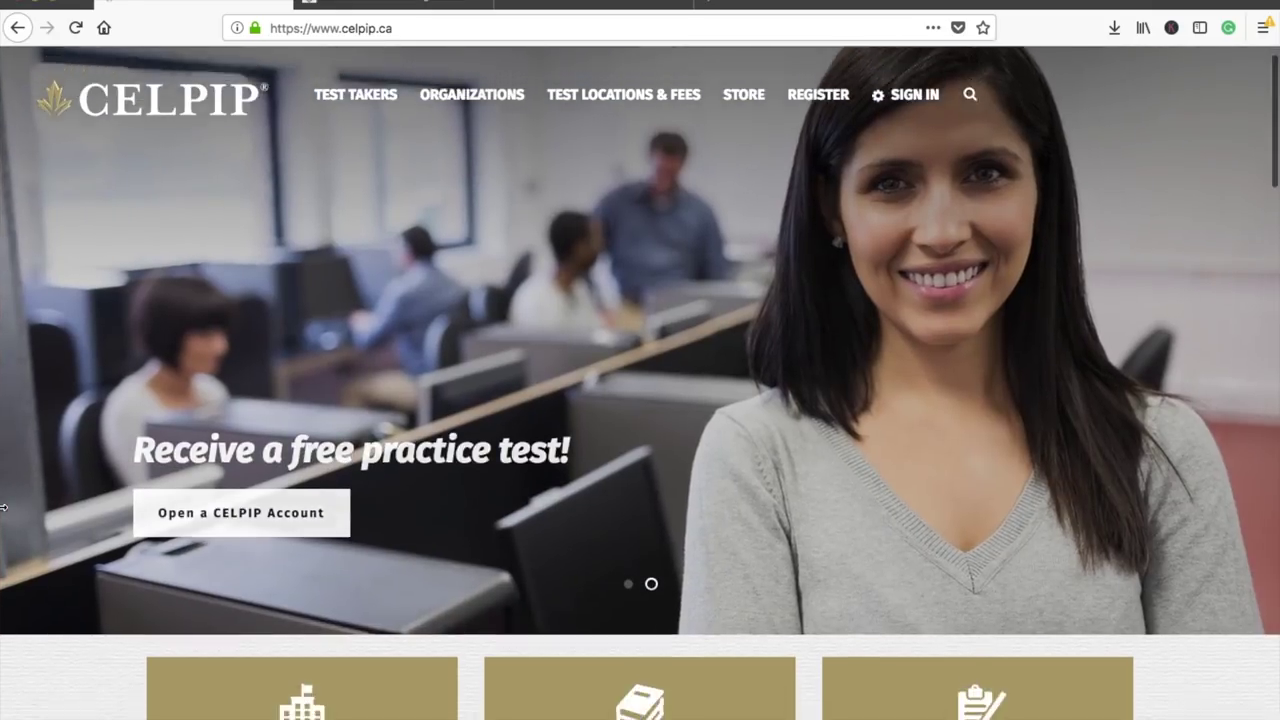
pyautogui.scroll(-1, 3, 507)
pyautogui.scroll(-1, 3, 507)
pyautogui.scroll(-1, 3, 507)
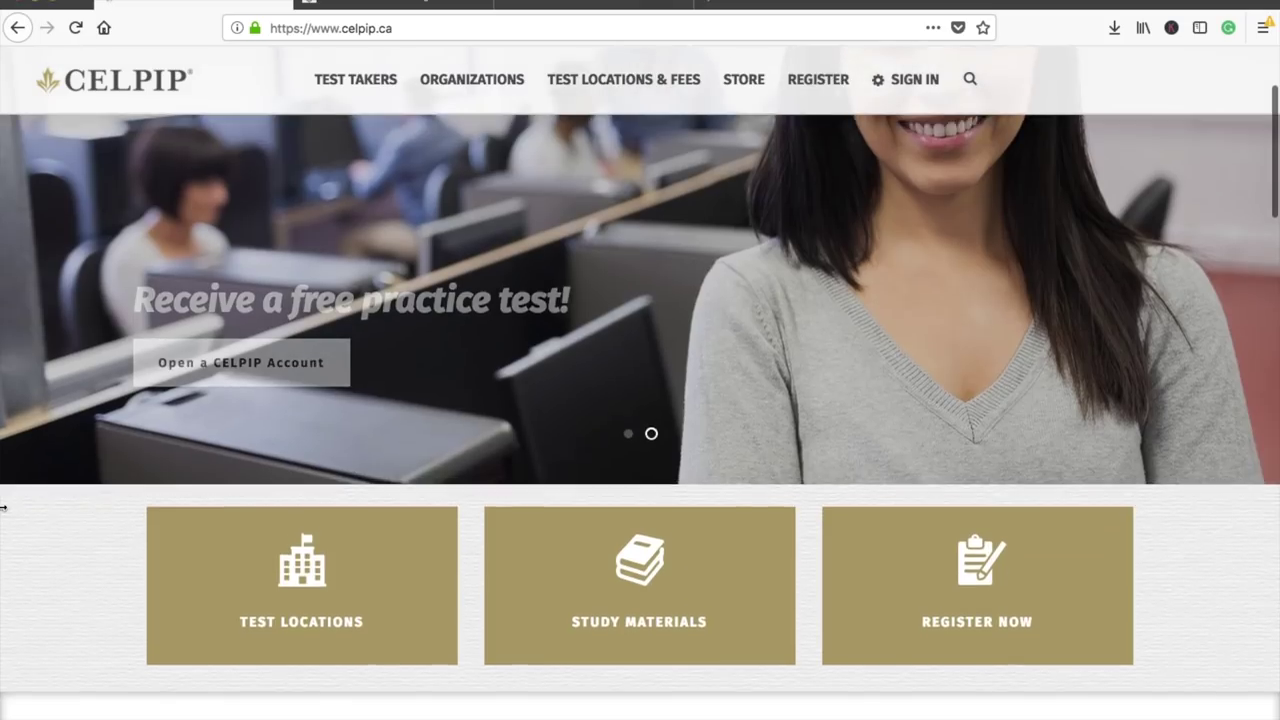
pyautogui.scroll(-1, 3, 507)
pyautogui.scroll(-1, 3, 507)
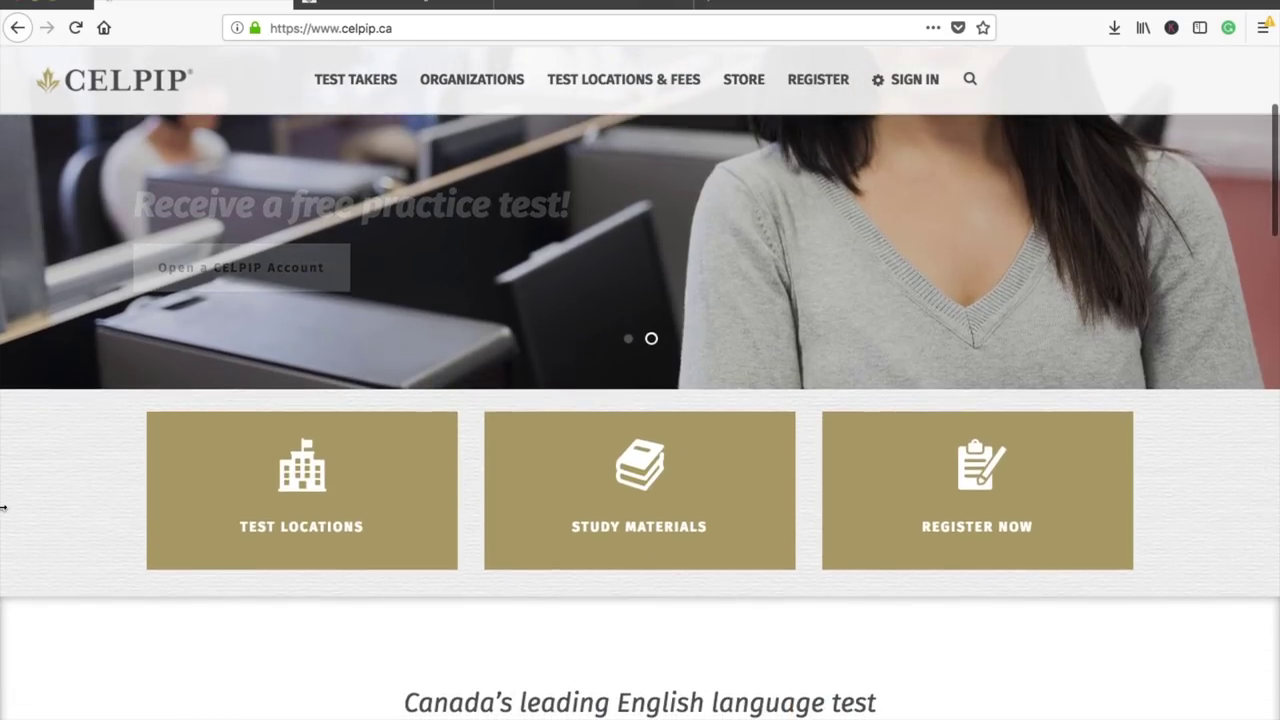
pyautogui.click(287, 537)
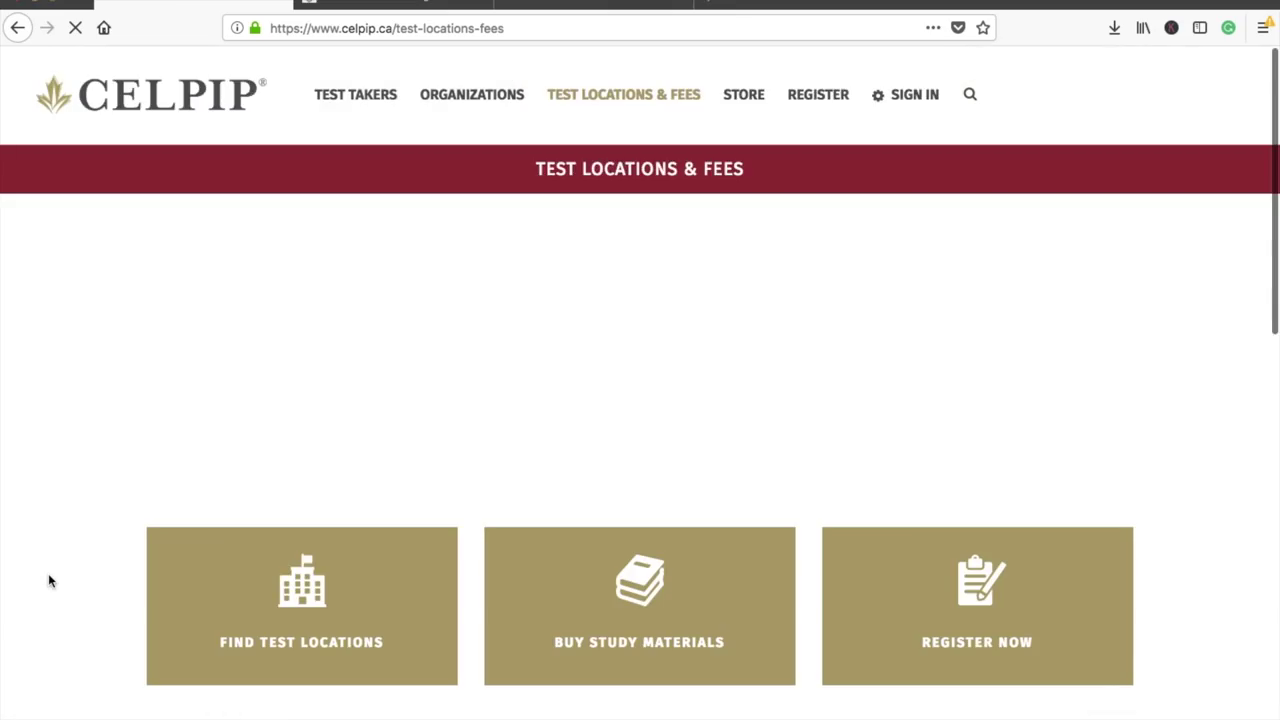
# Filter test locations to CELPIP-General Test in INDIA, Chandigarh region.
pyautogui.scroll(-2, 49, 579)
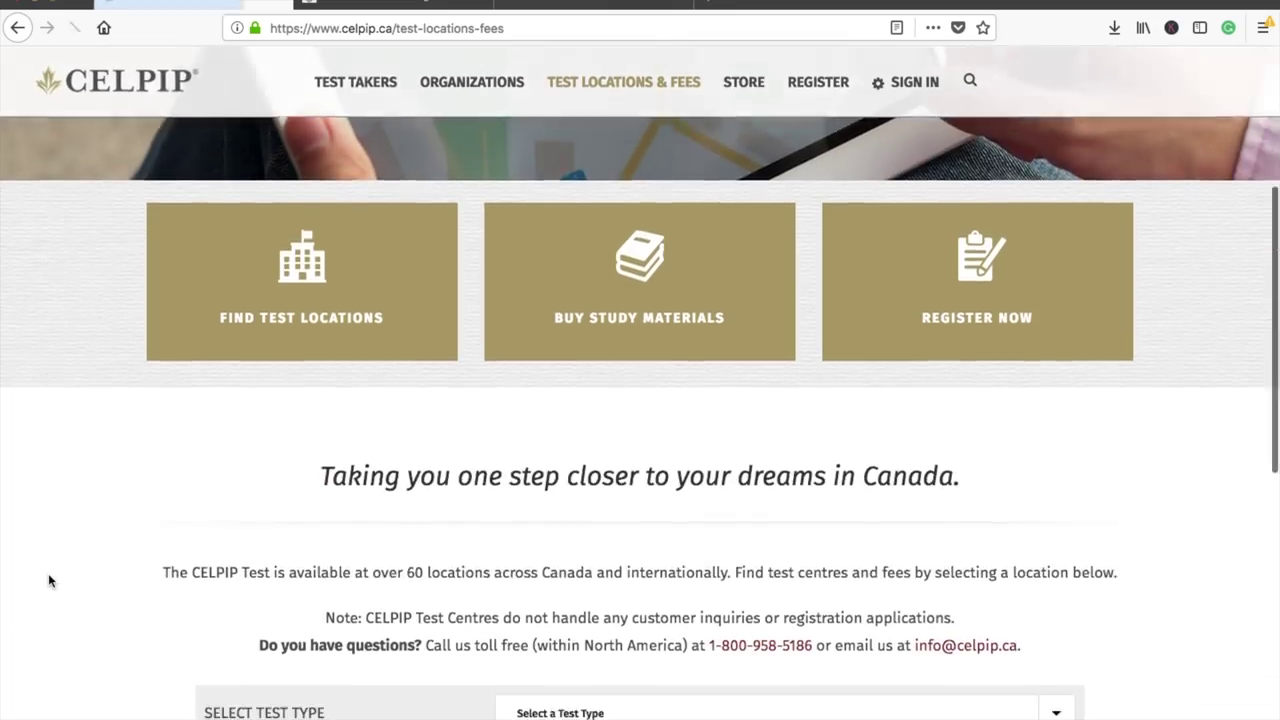
pyautogui.scroll(-2, 49, 579)
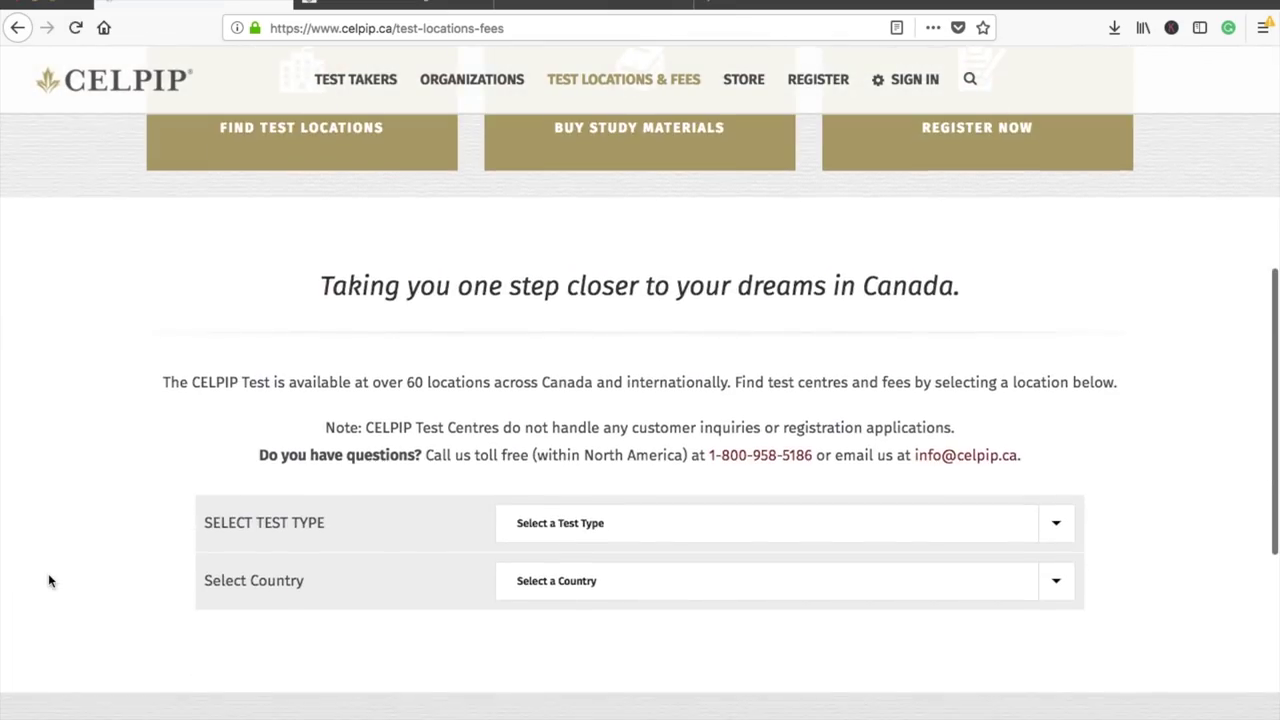
pyautogui.click(1055, 520)
pyautogui.click(1038, 527)
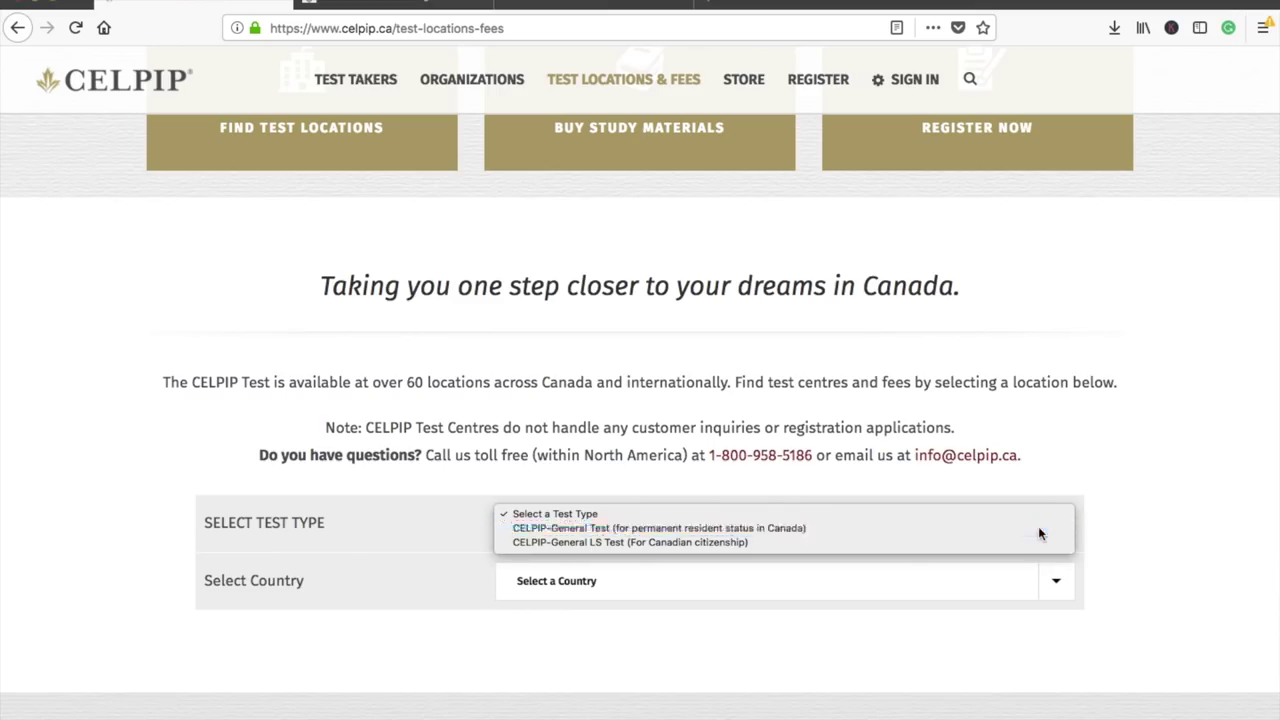
pyautogui.click(1055, 587)
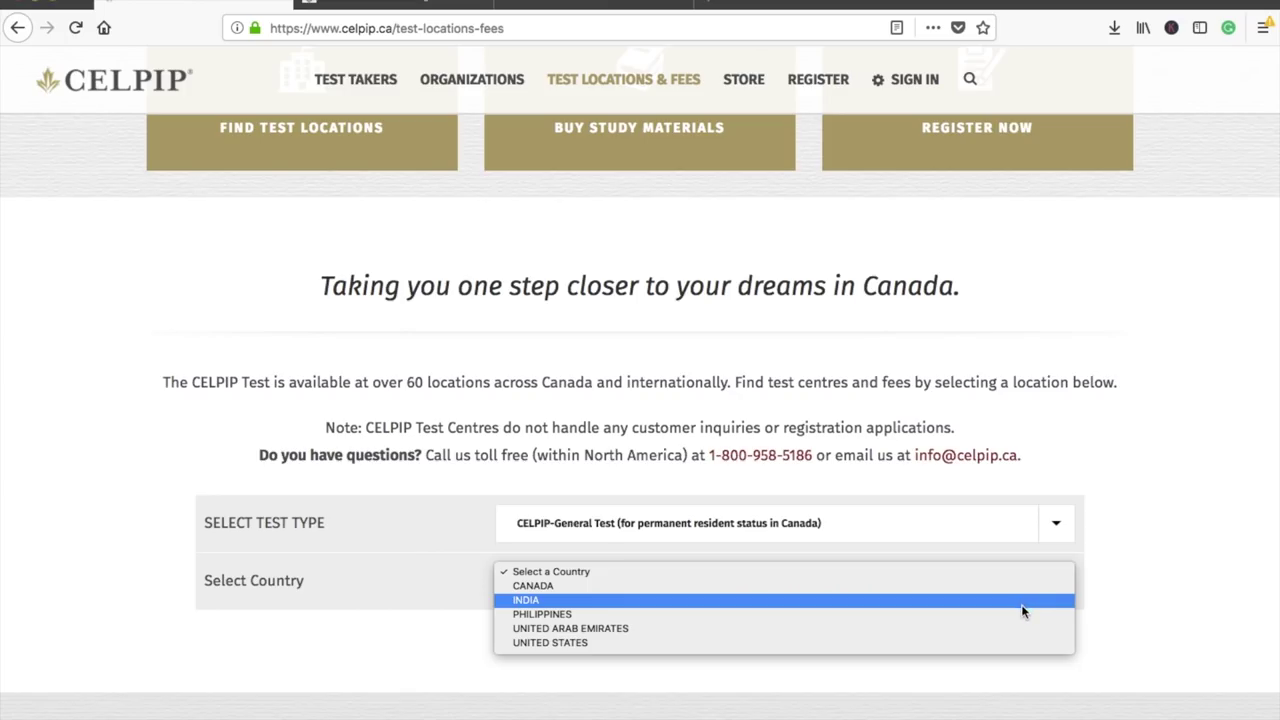
pyautogui.click(1021, 600)
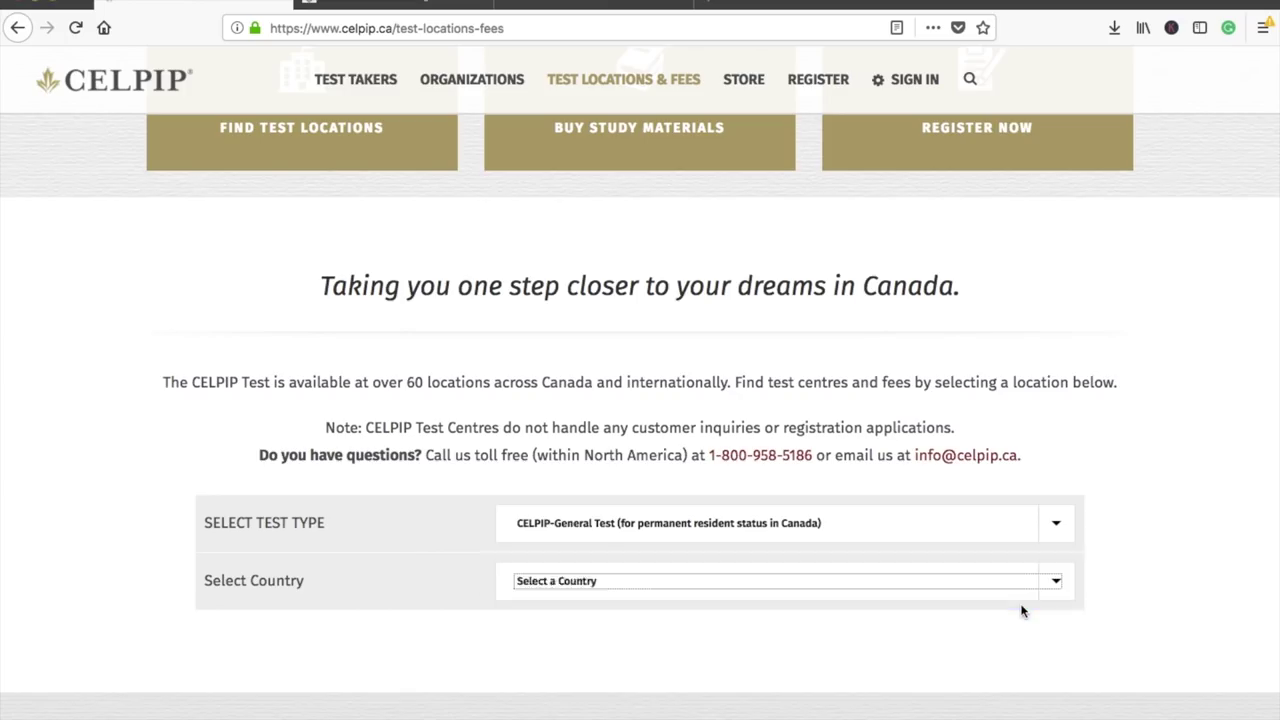
pyautogui.click(1068, 638)
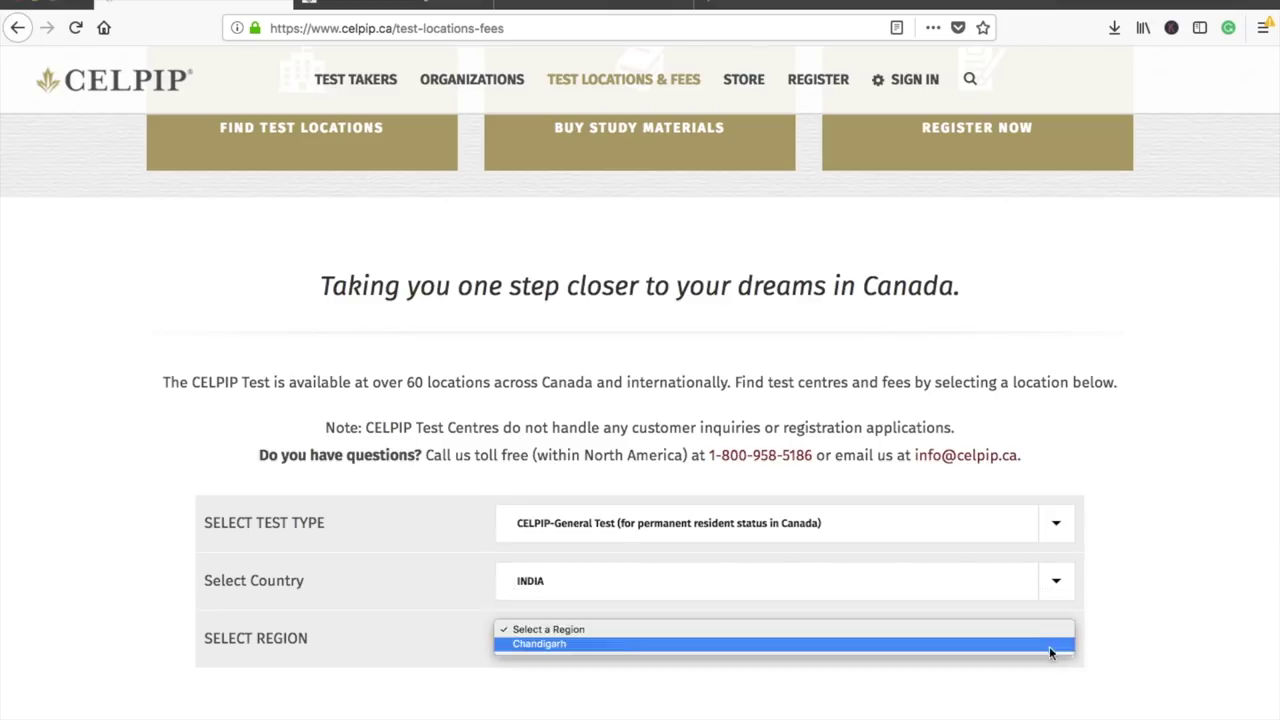
pyautogui.click(1047, 646)
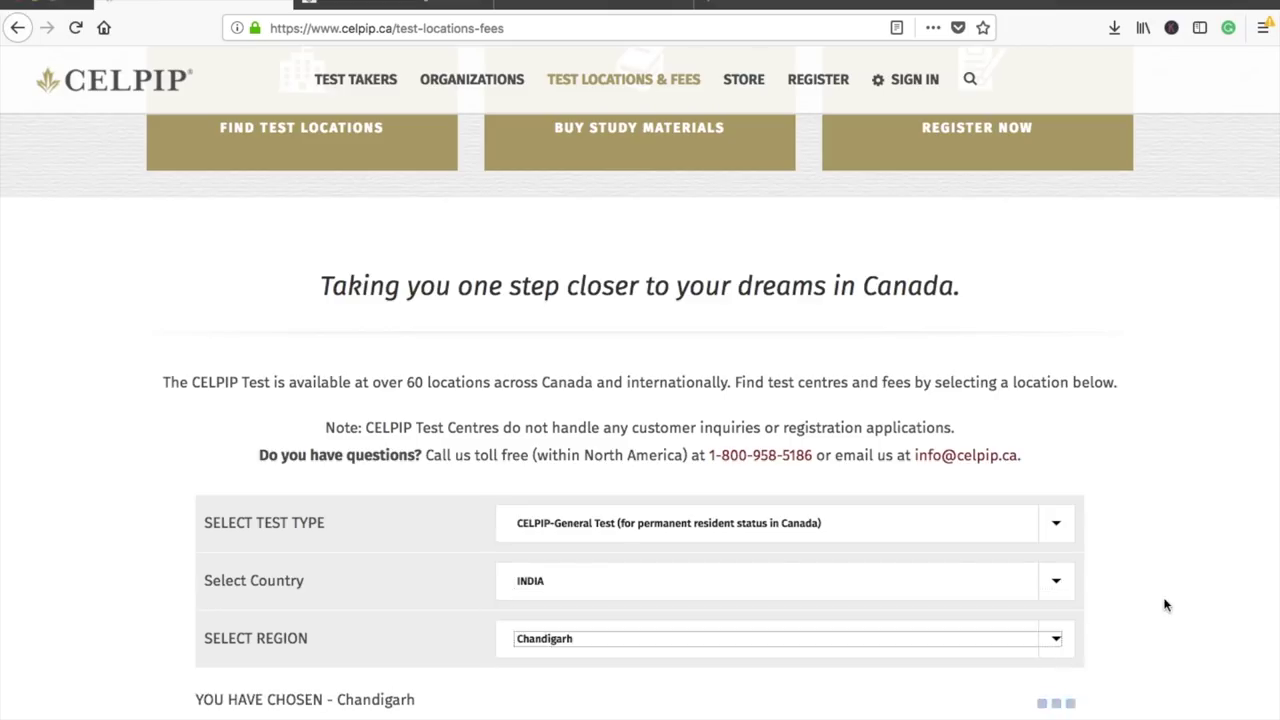
pyautogui.scroll(-3, 1165, 605)
# Scroll to the Chandigarh test-date table and start registering for the open Sep 15 sitting.
pyautogui.scroll(-5, 1165, 605)
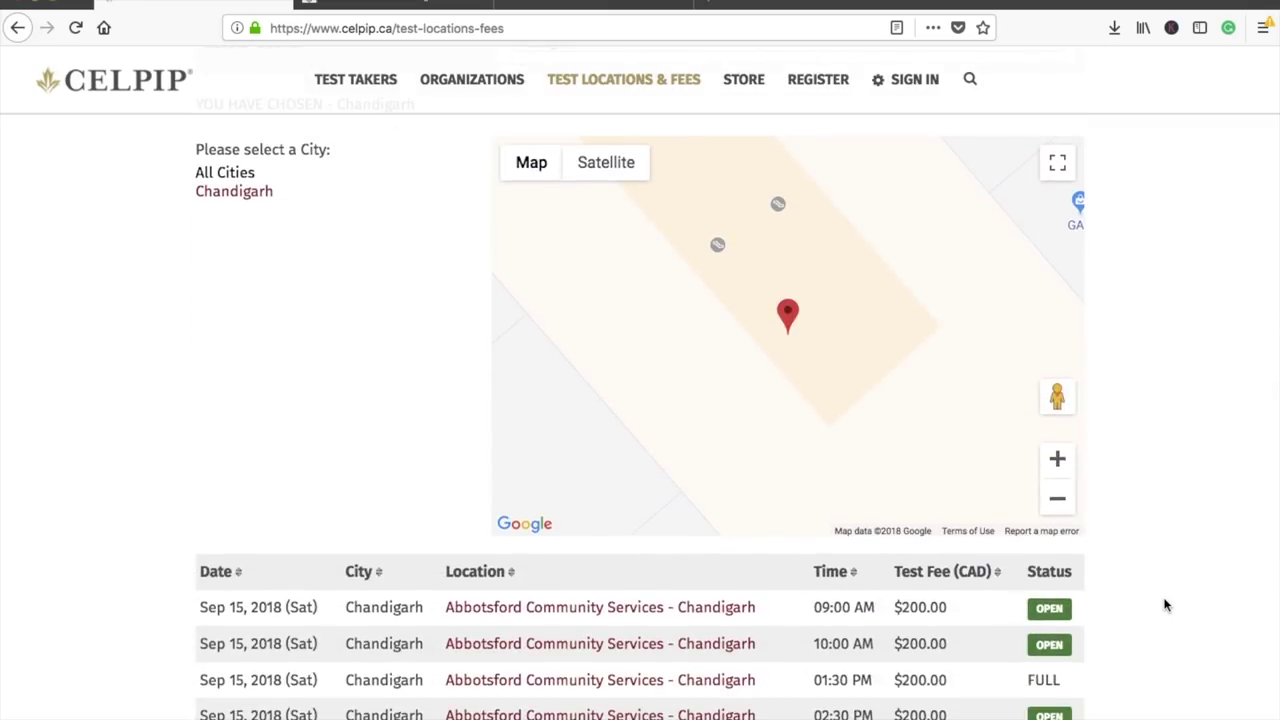
pyautogui.scroll(-1, 1165, 605)
pyautogui.scroll(-1, 1165, 605)
pyautogui.scroll(-1, 1165, 605)
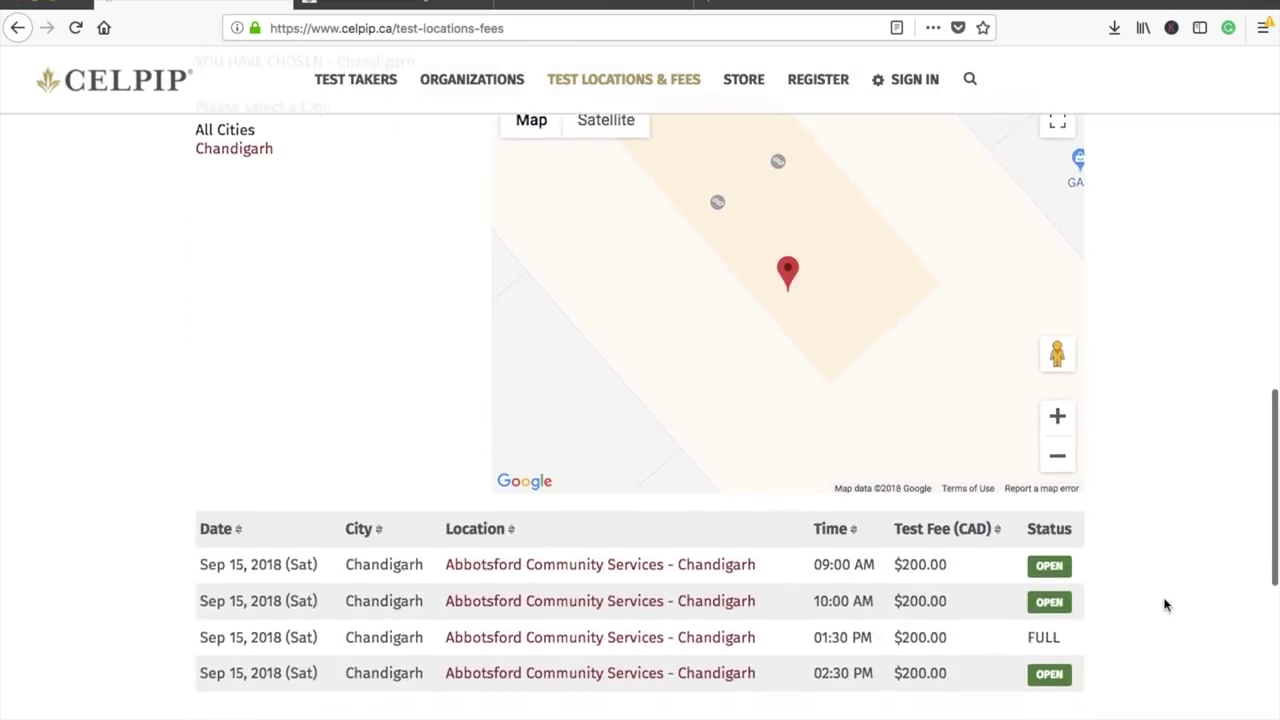
pyautogui.scroll(-1, 1165, 605)
pyautogui.scroll(-1, 1165, 605)
pyautogui.scroll(-1, 1165, 605)
pyautogui.scroll(-1, 1165, 605)
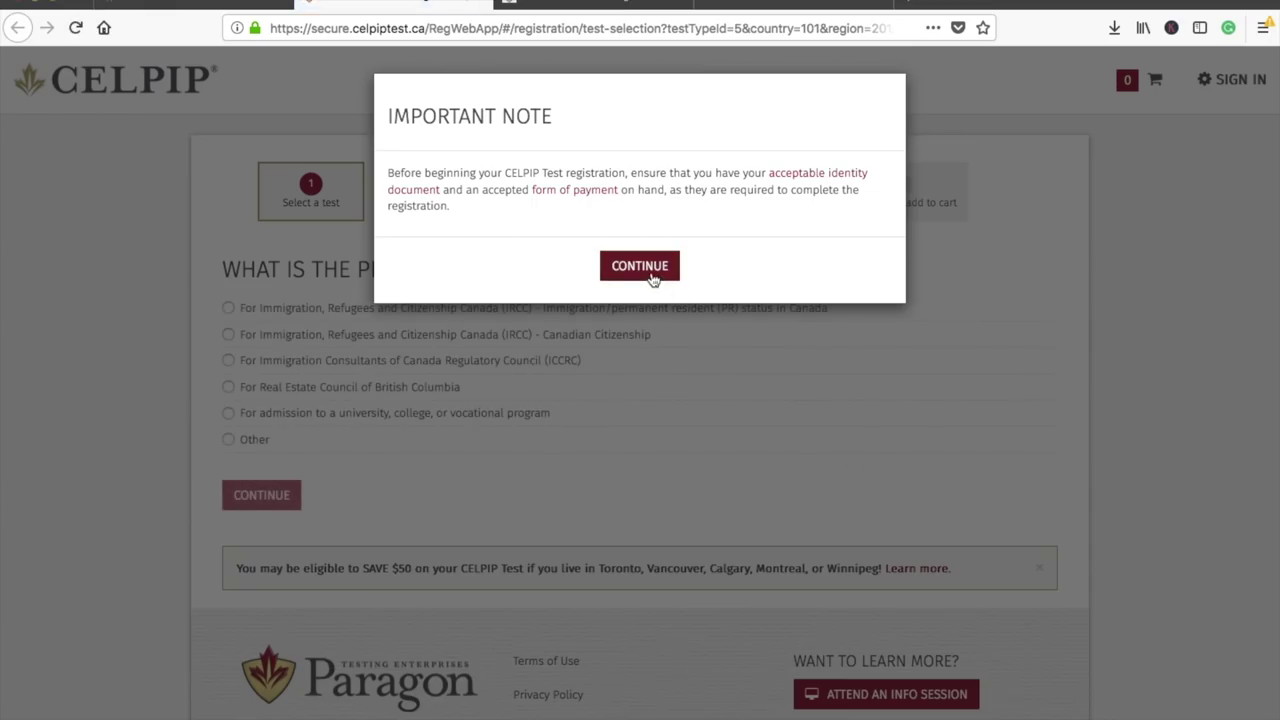
# Give IRCC permanent residence as the test reason and sign in to the CELPIP account.
pyautogui.click(652, 278)
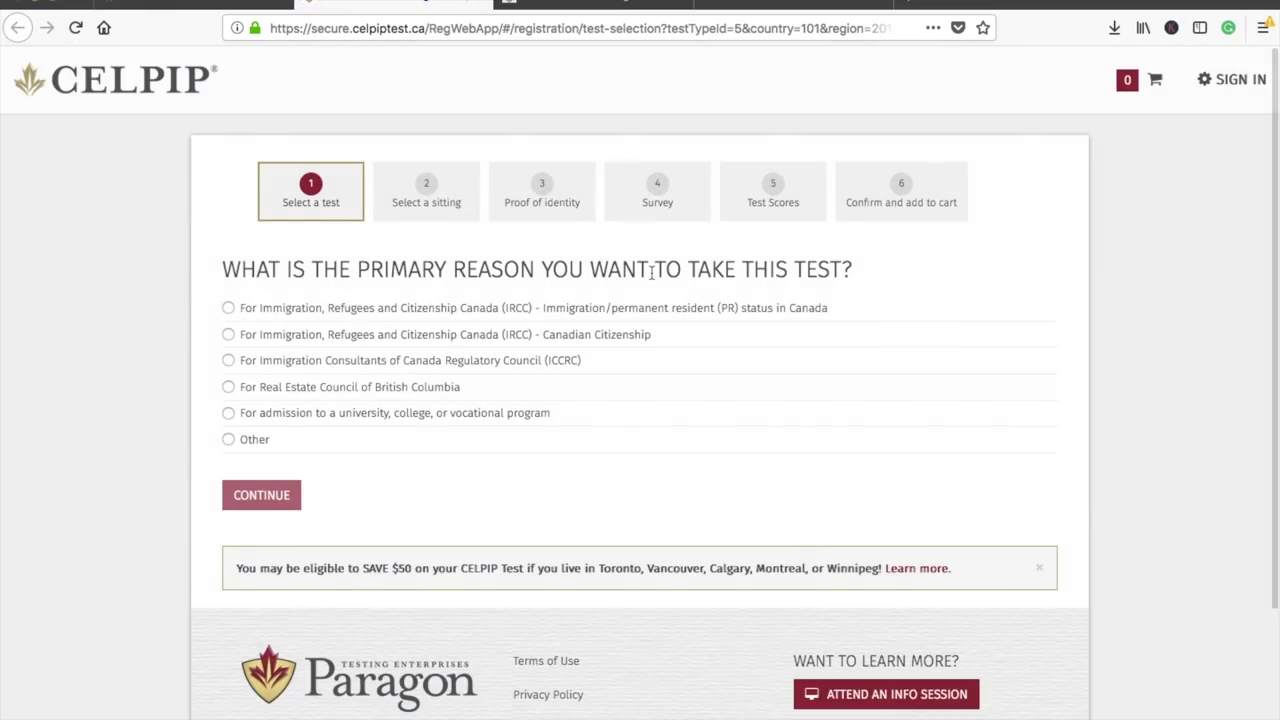
pyautogui.click(229, 309)
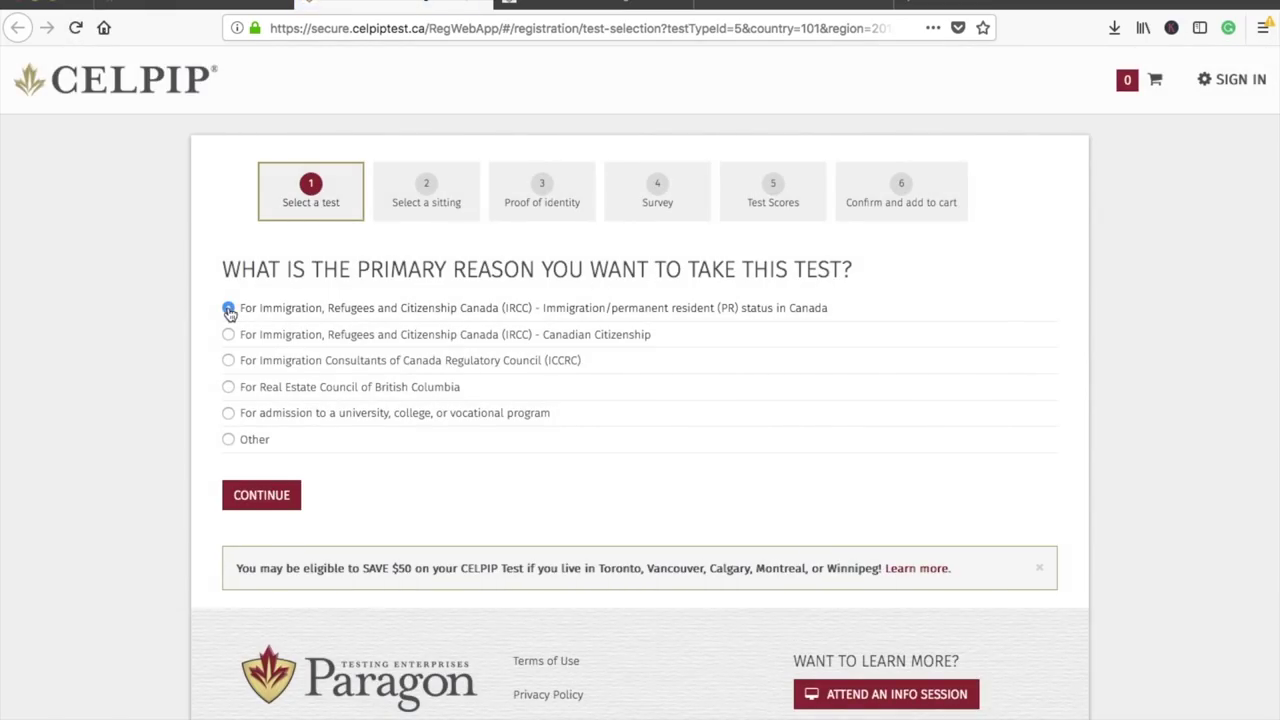
pyautogui.click(259, 497)
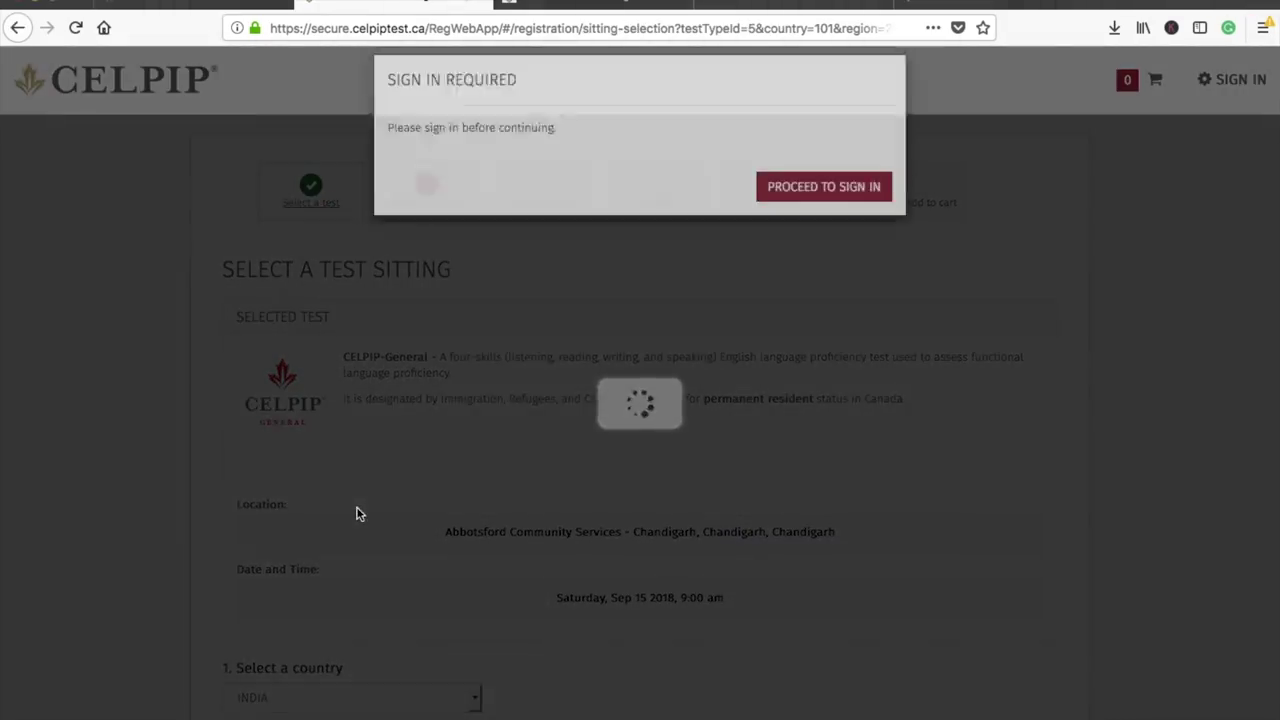
pyautogui.click(822, 206)
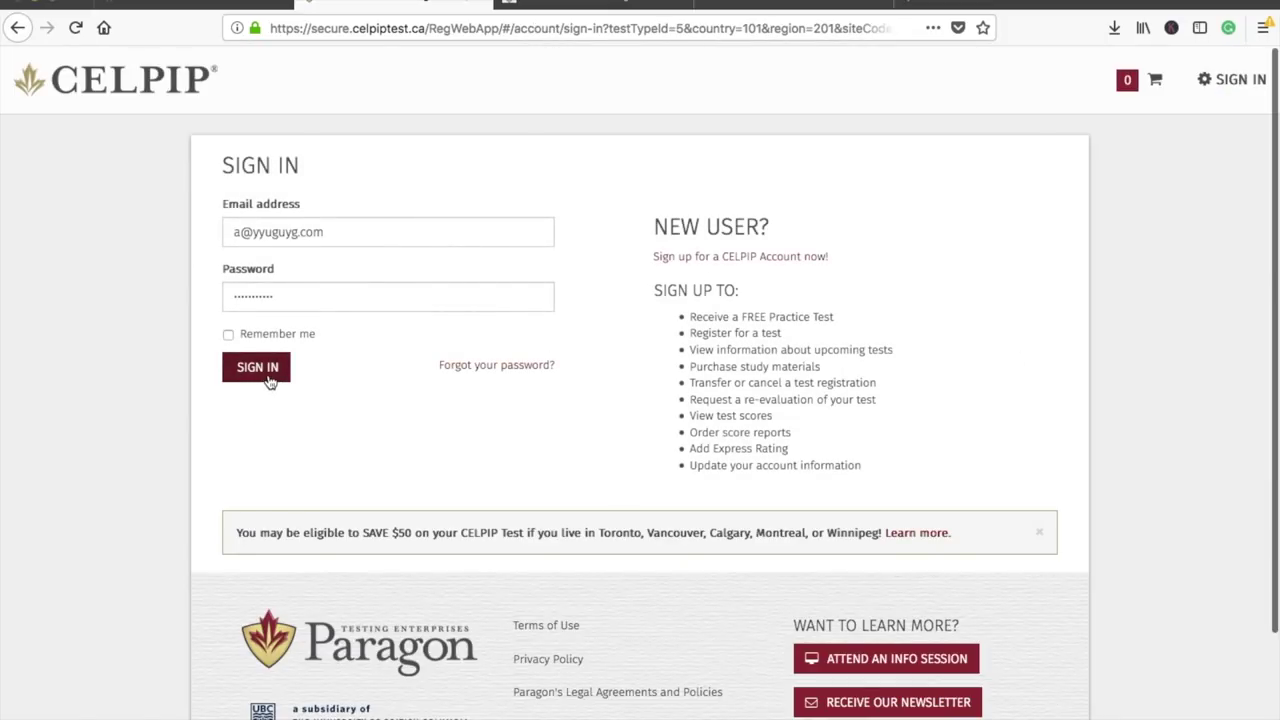
pyautogui.click(268, 383)
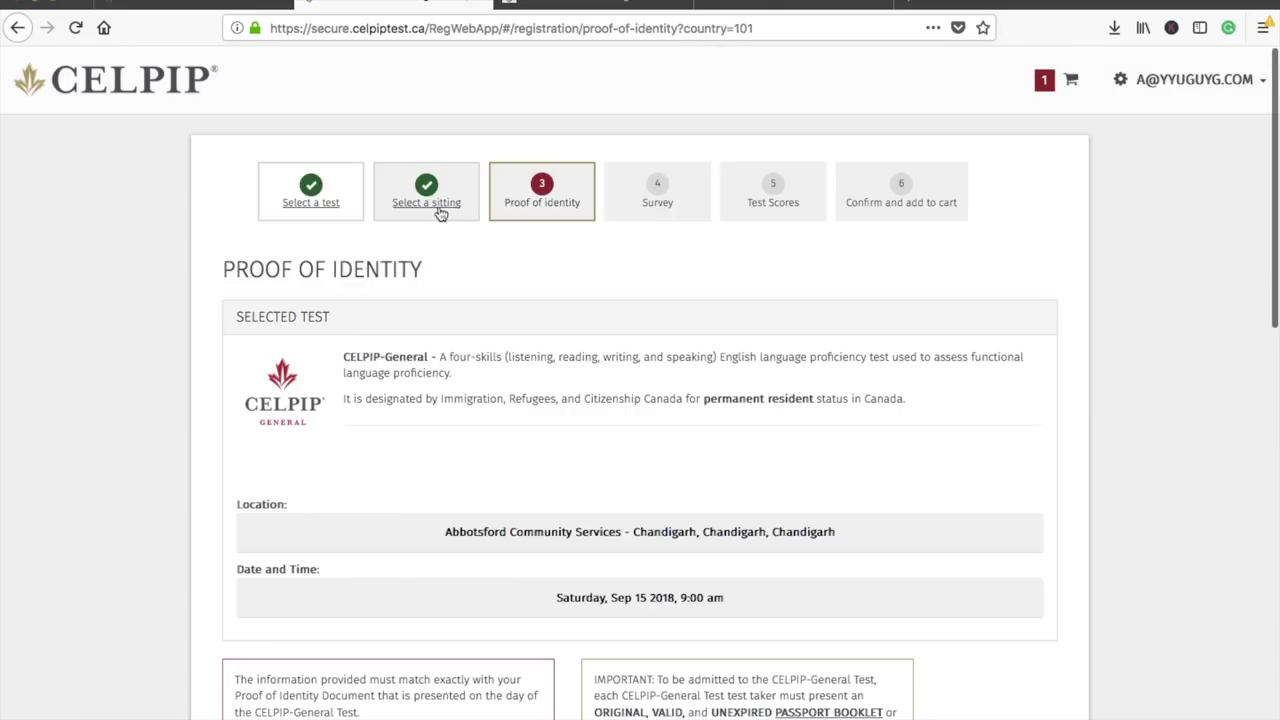
# Change the booking to the Chandigarh sitting on Saturday, Sep 15 2018 at 10:00 am.
pyautogui.click(427, 203)
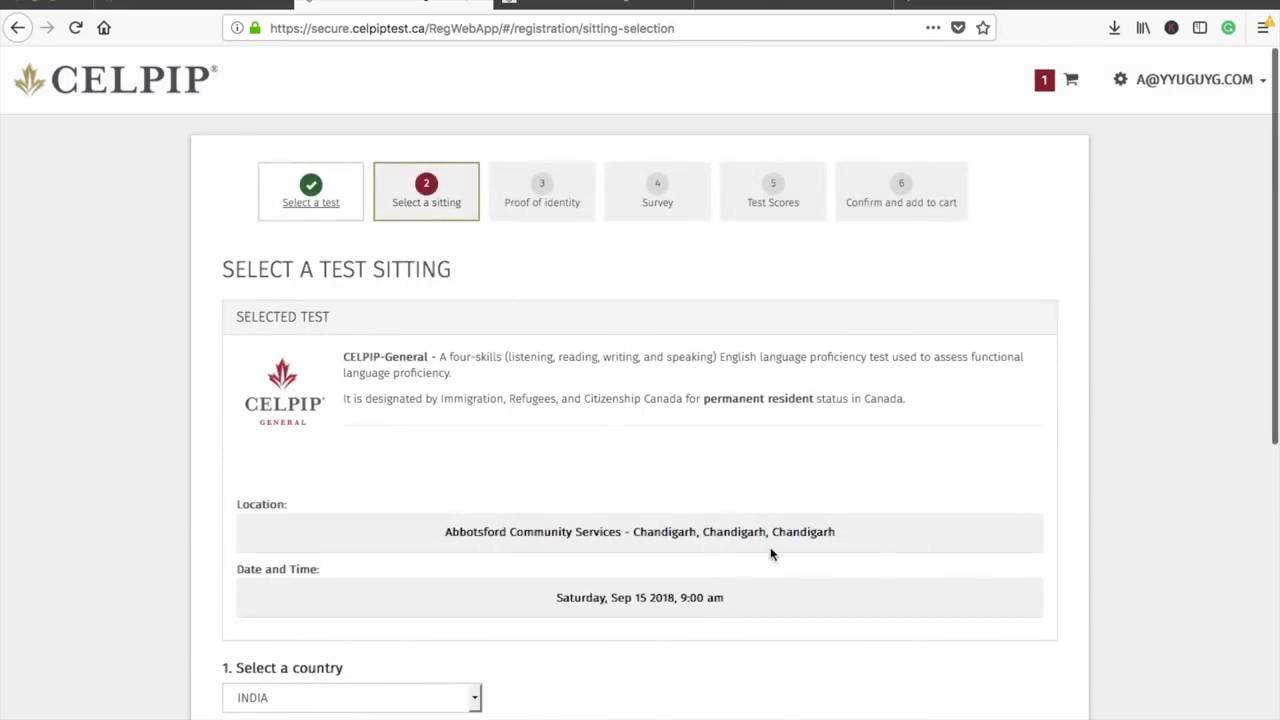
pyautogui.scroll(-5, 771, 551)
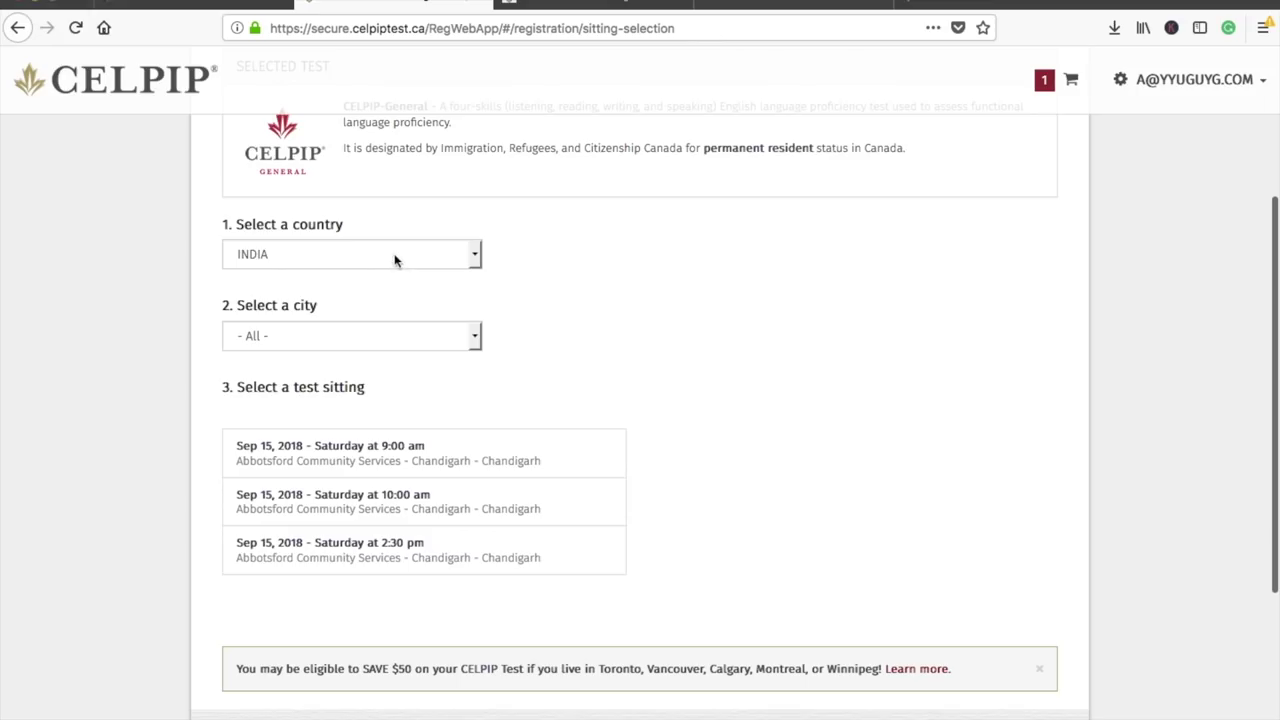
pyautogui.click(395, 259)
pyautogui.click(401, 342)
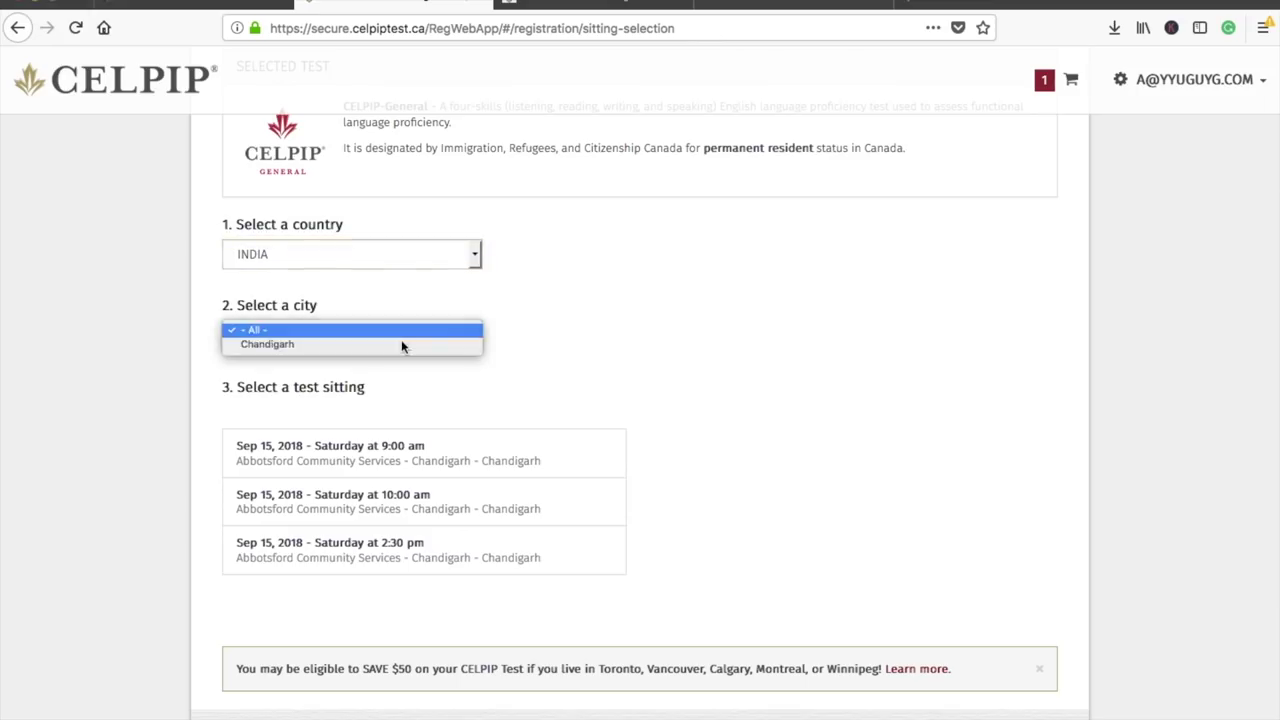
pyautogui.click(395, 345)
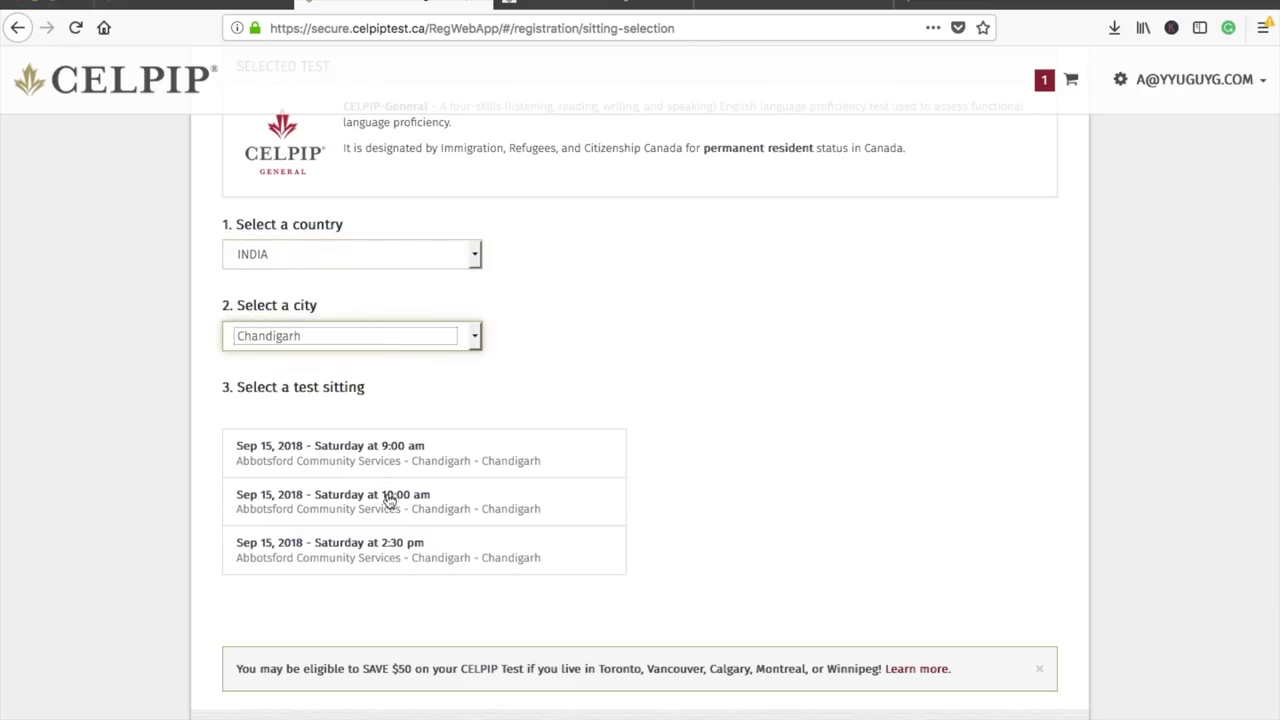
pyautogui.click(388, 502)
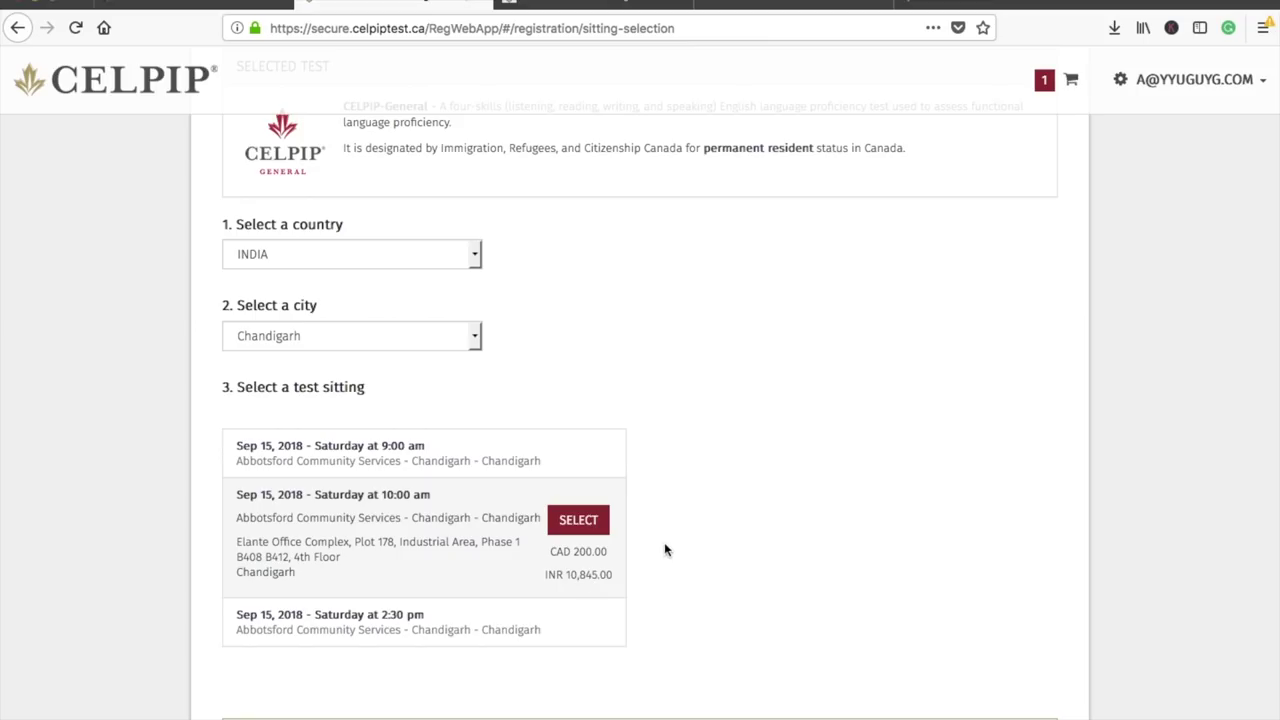
pyautogui.click(582, 521)
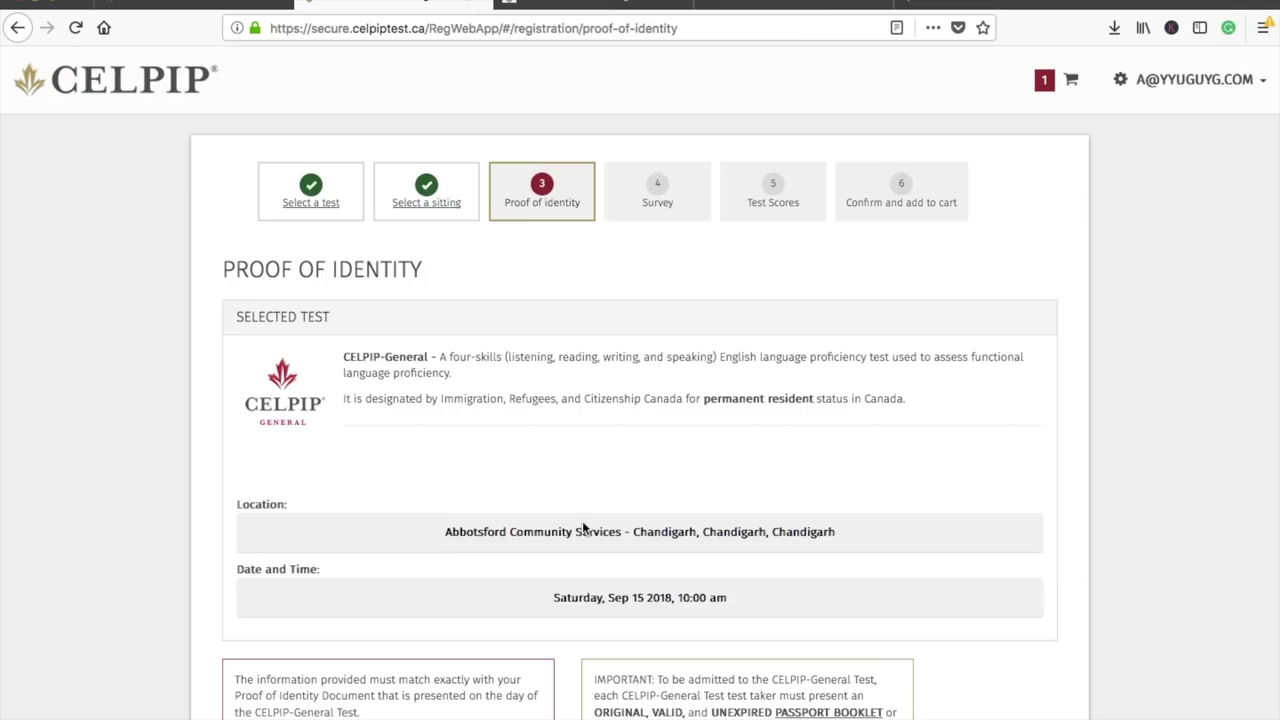
pyautogui.scroll(-4, 584, 528)
pyautogui.scroll(-3, 584, 528)
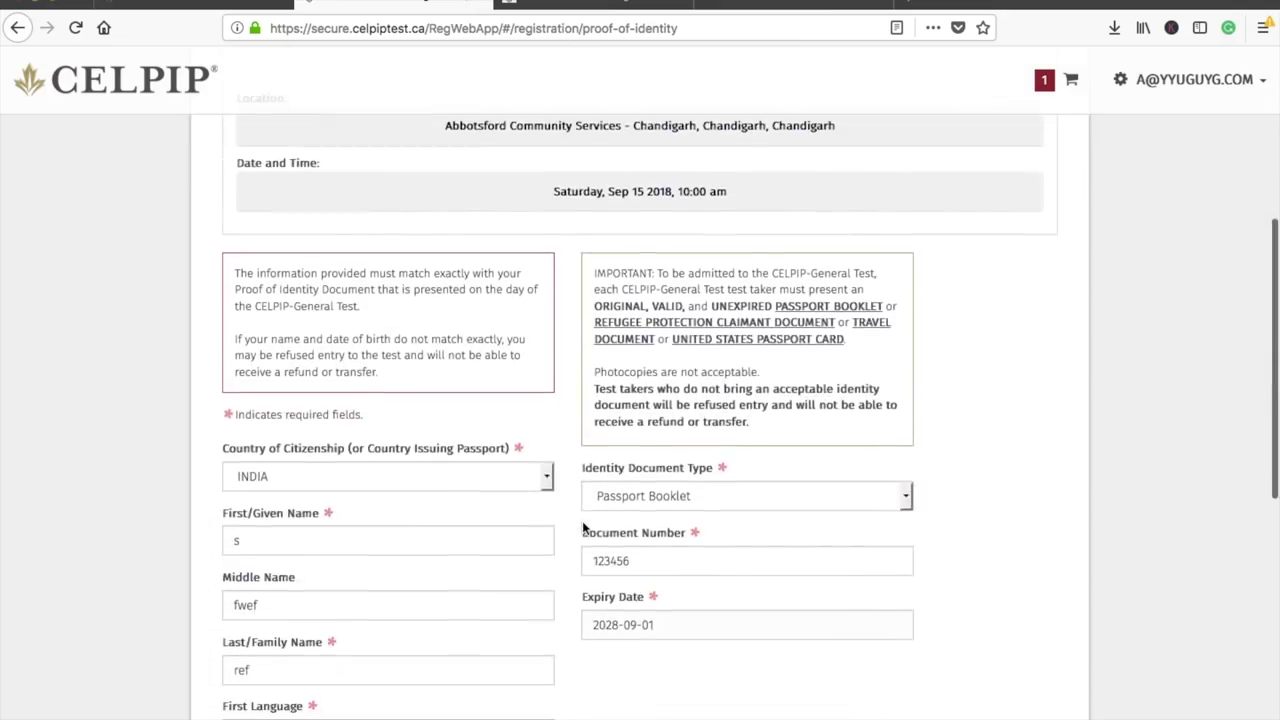
pyautogui.scroll(-1, 584, 528)
pyautogui.scroll(-3, 584, 528)
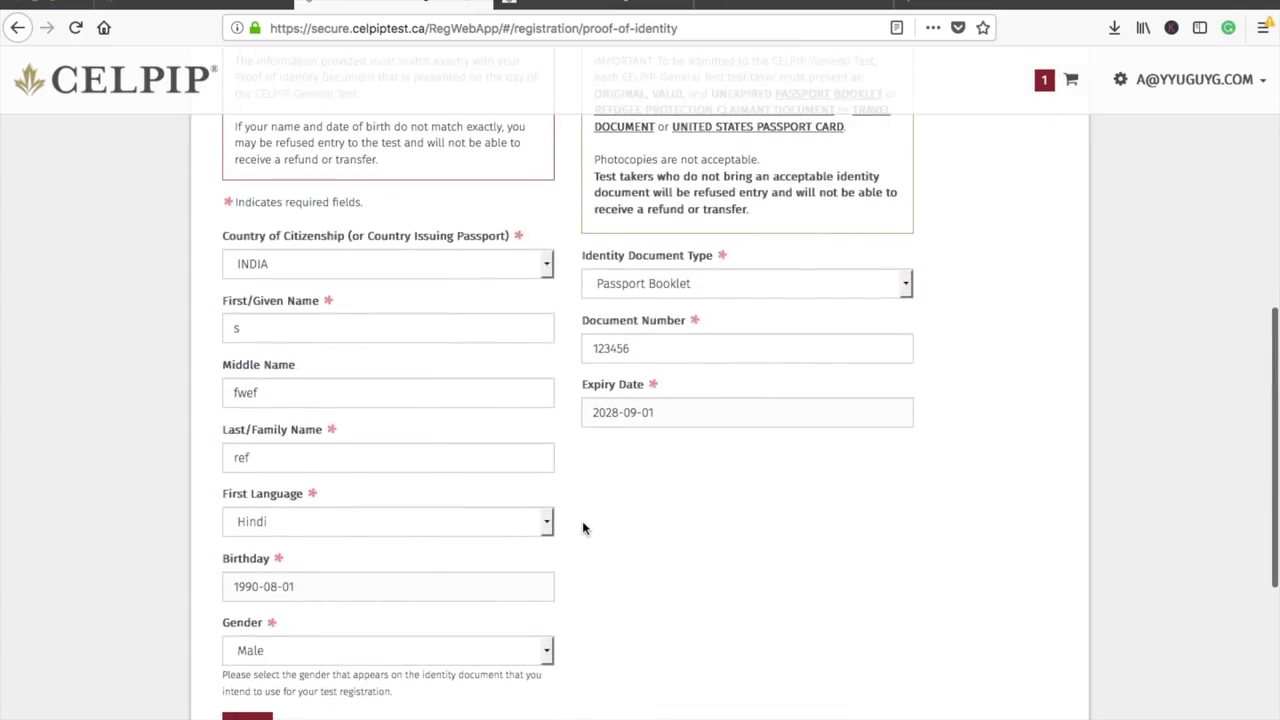
pyautogui.scroll(-2, 584, 528)
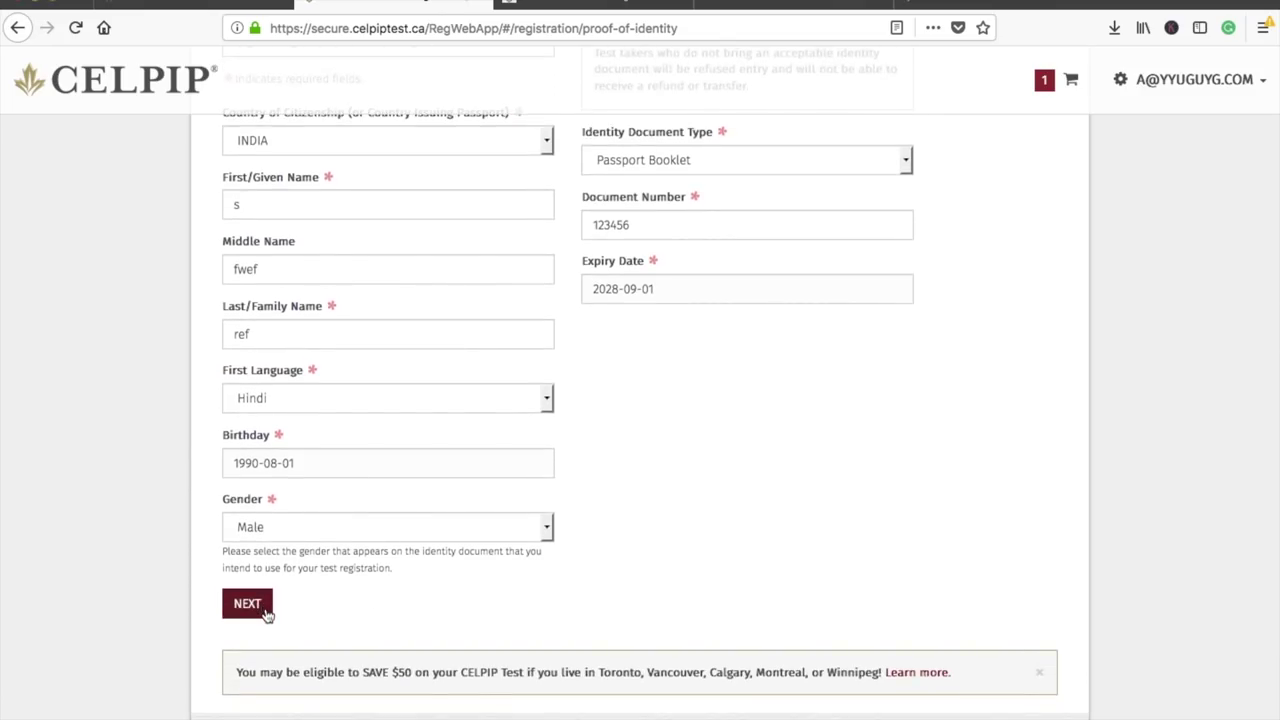
pyautogui.click(266, 612)
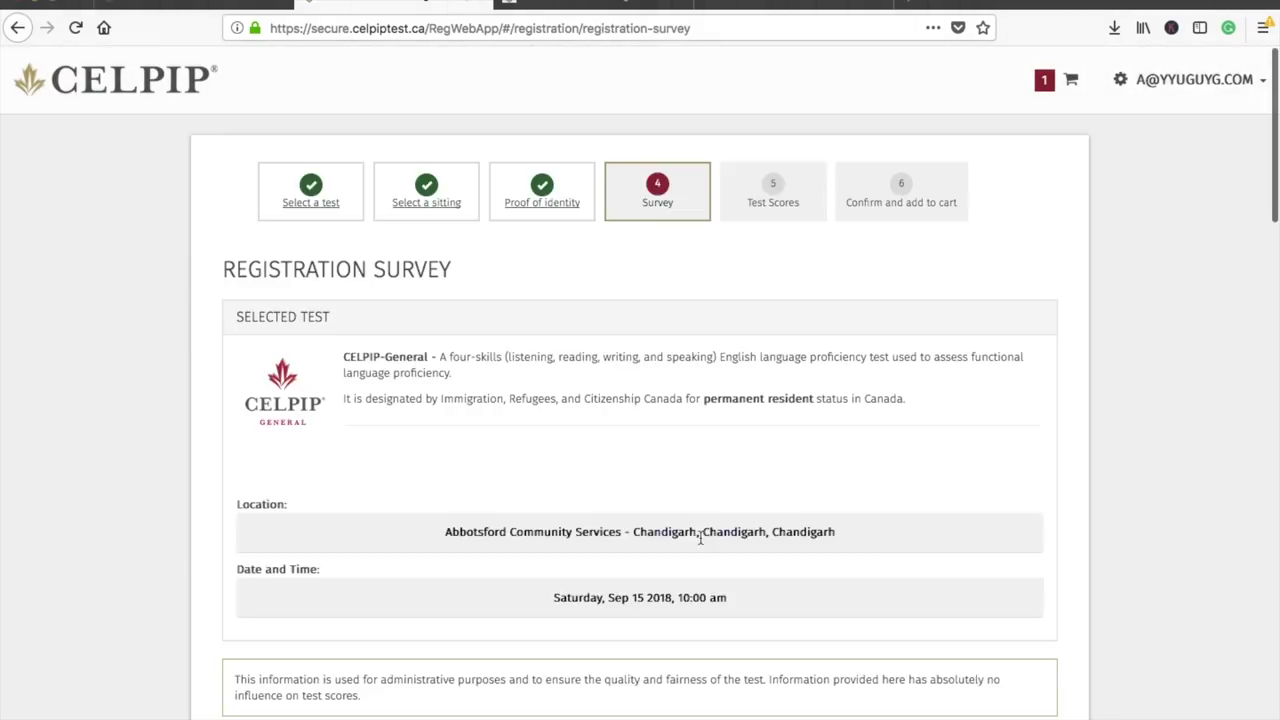
# Answer the survey: Self-employed, English with co-workers or customers, official CELPIP study materials.
pyautogui.scroll(-3, 1120, 543)
pyautogui.scroll(-5, 1120, 543)
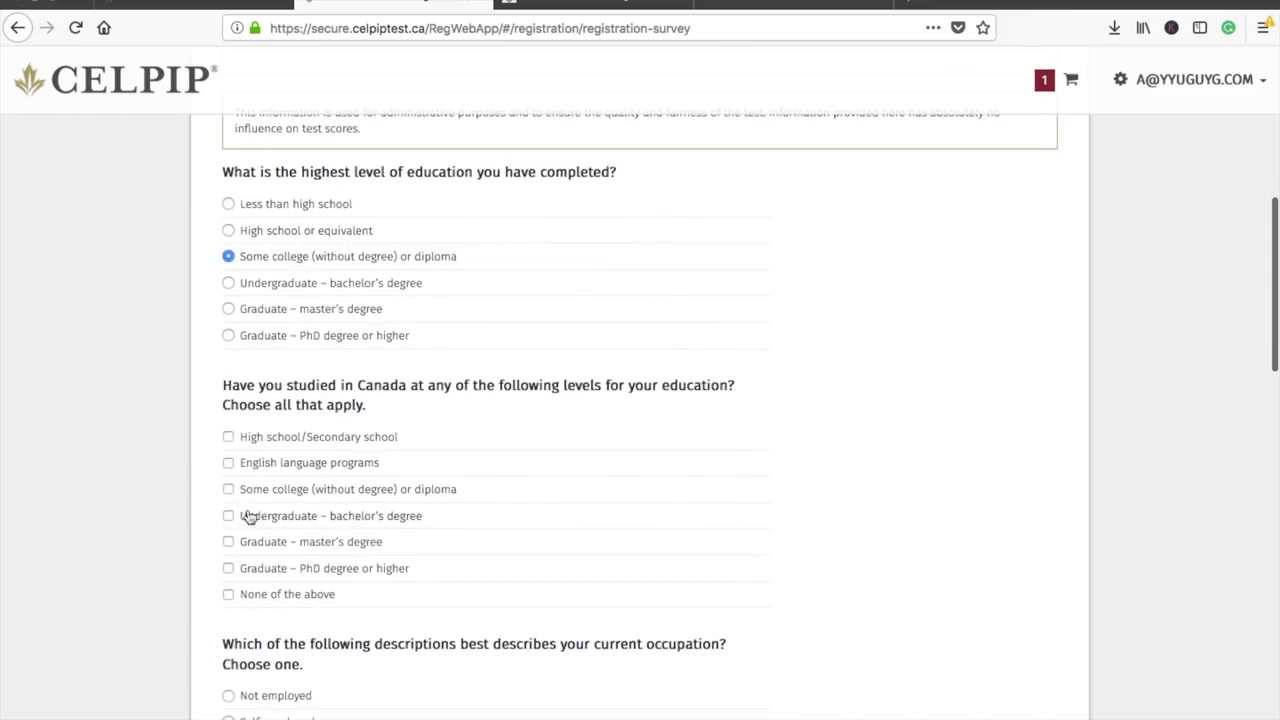
pyautogui.scroll(-3, 230, 518)
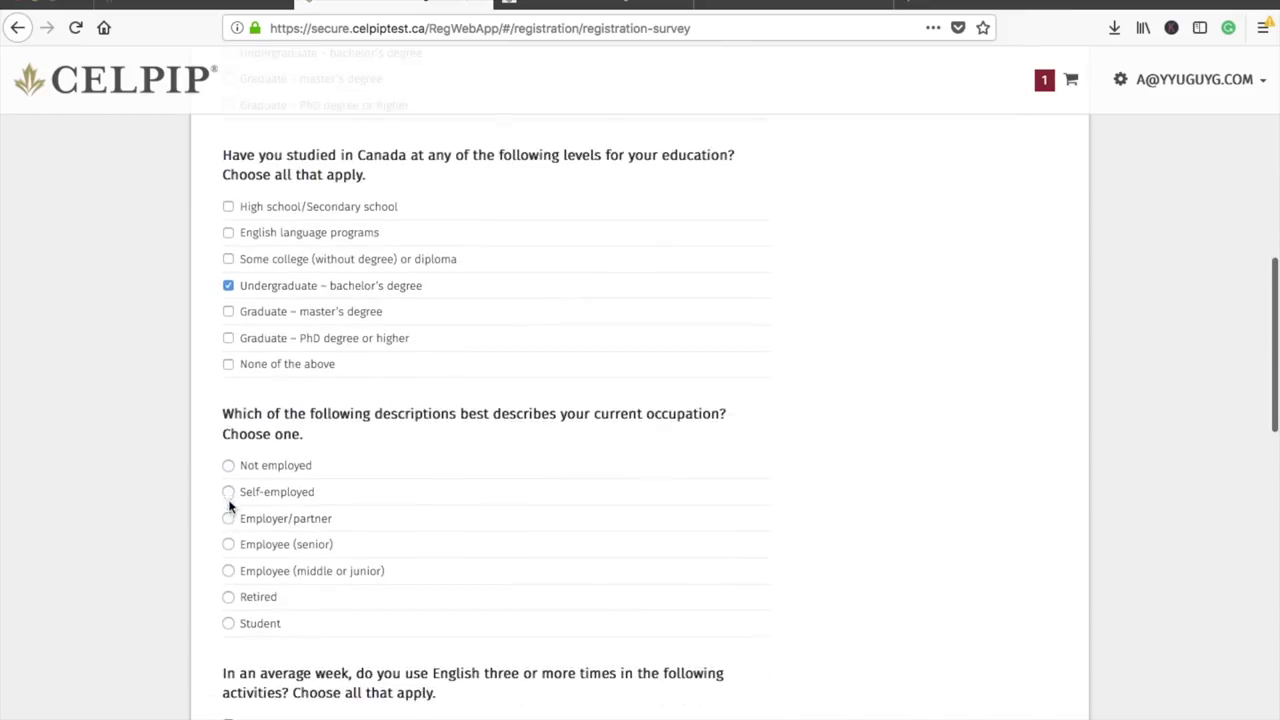
pyautogui.click(229, 491)
pyautogui.scroll(-2, 229, 495)
pyautogui.scroll(-2, 229, 497)
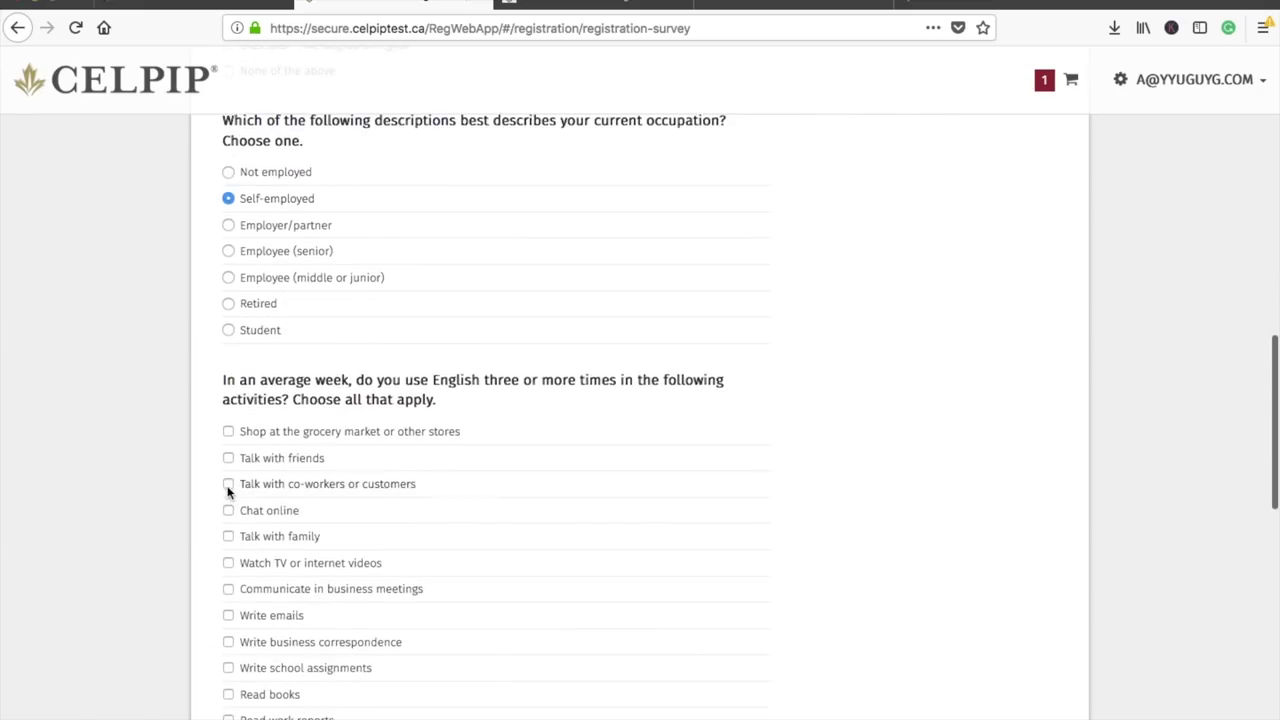
pyautogui.click(229, 485)
pyautogui.scroll(-3, 374, 517)
pyautogui.scroll(-3, 538, 533)
pyautogui.scroll(-1, 537, 534)
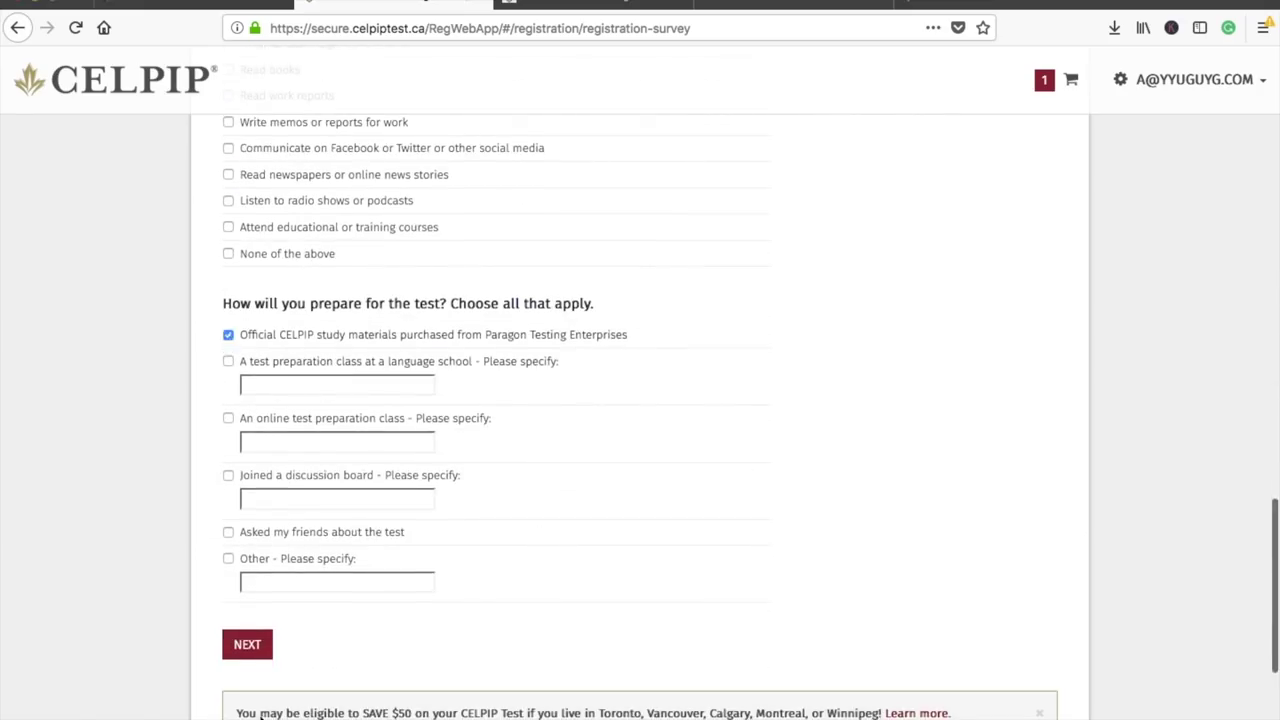
# Submit the survey, then pick free Standard Rating with a hardcopy score report regardless of levels.
pyautogui.click(247, 645)
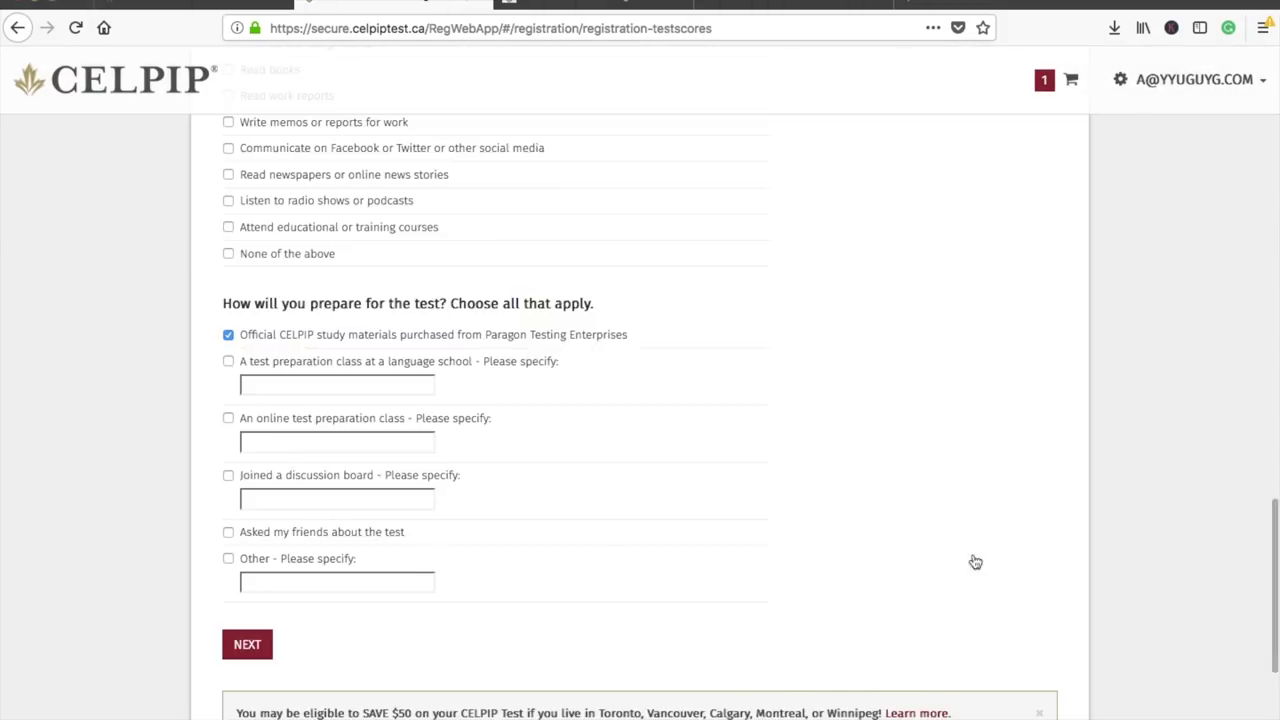
pyautogui.scroll(-3, 1148, 472)
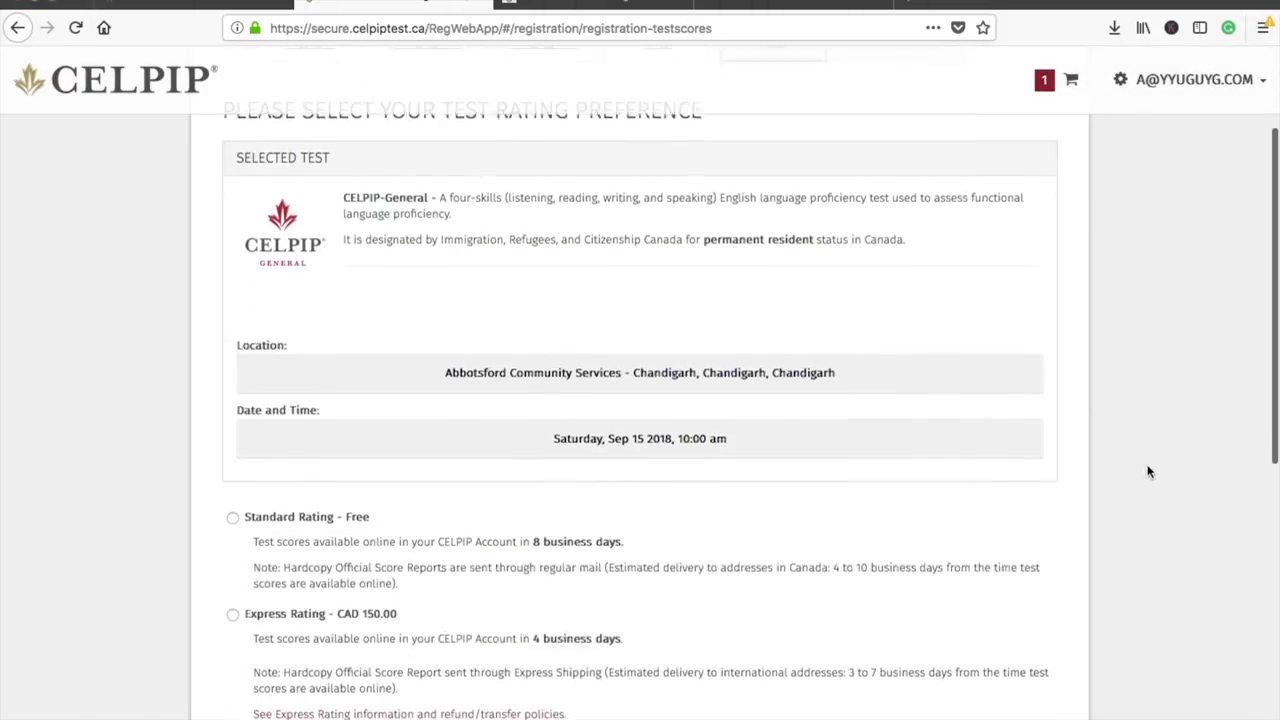
pyautogui.scroll(-2, 1148, 472)
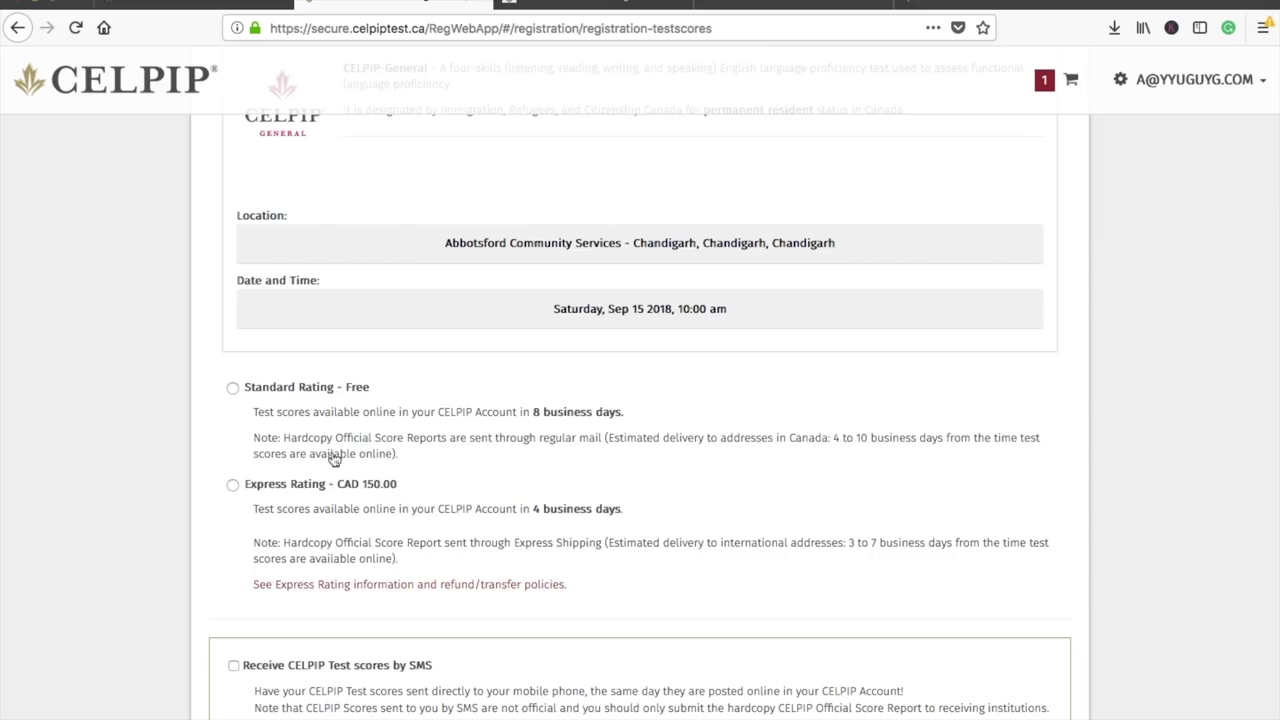
pyautogui.click(232, 389)
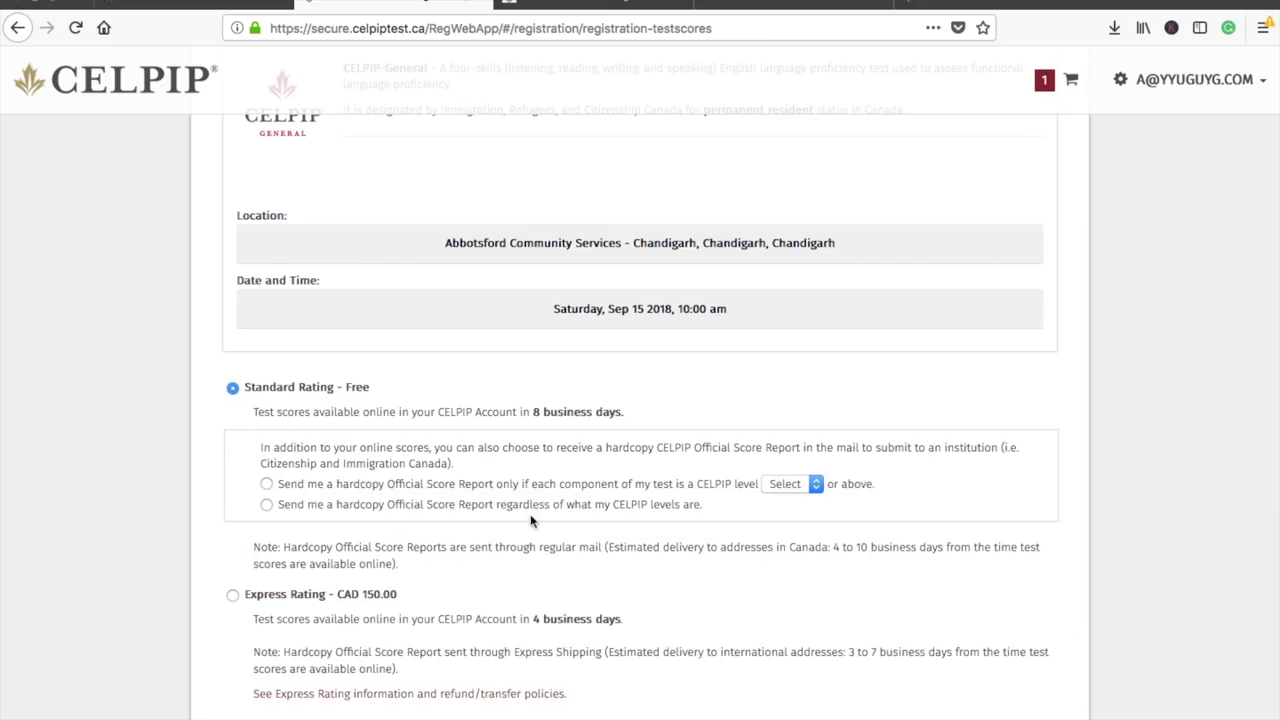
pyautogui.click(267, 508)
pyautogui.scroll(-3, 170, 620)
pyautogui.scroll(-3, 170, 620)
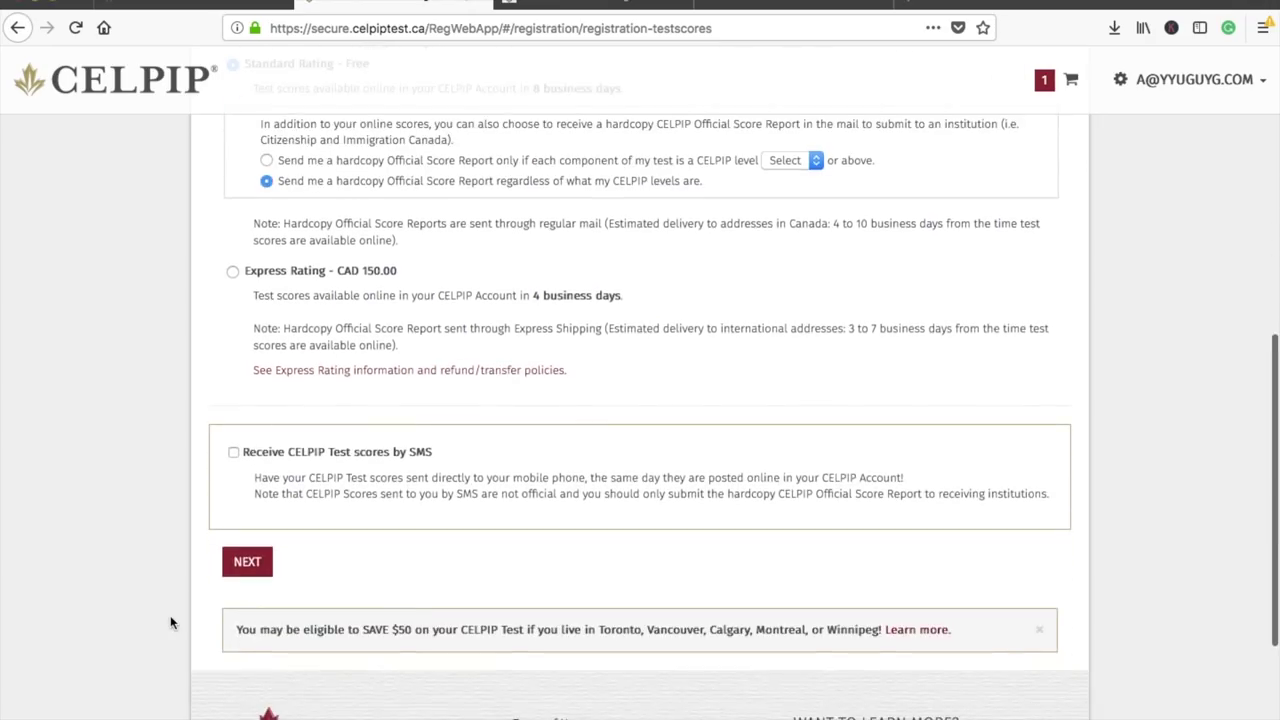
pyautogui.click(250, 570)
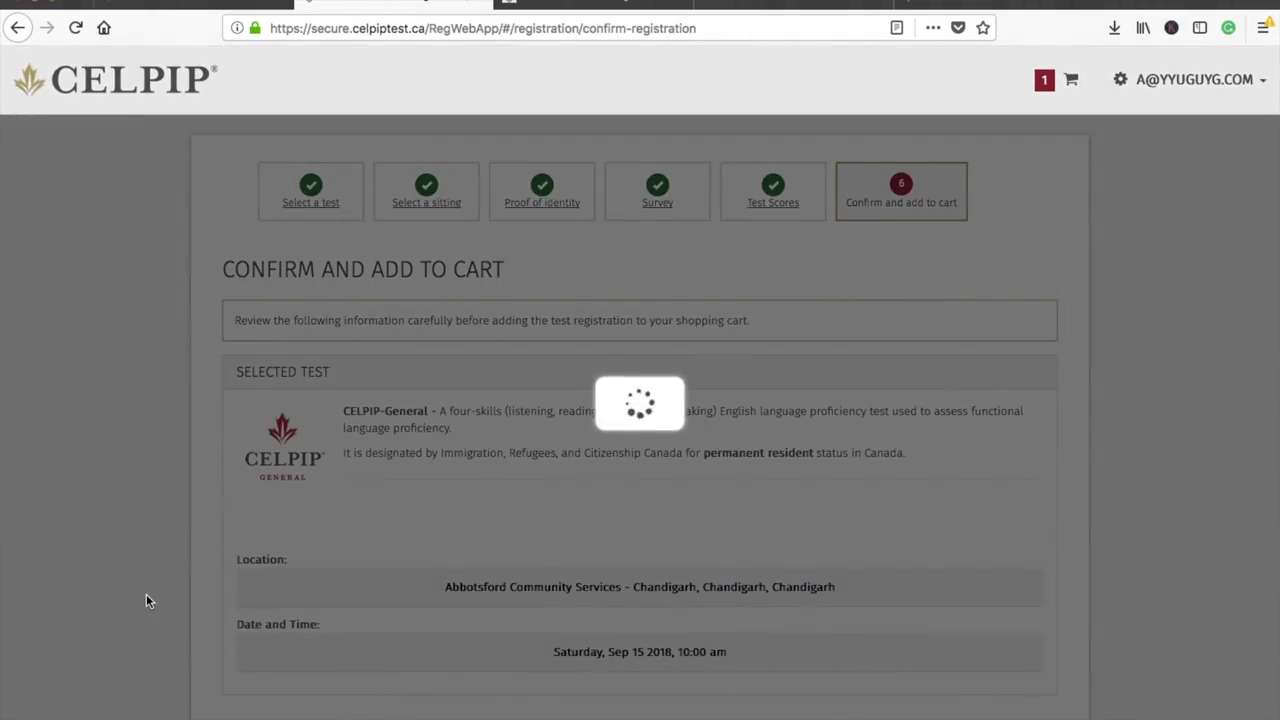
# Add the Chandigarh CELPIP-General registration to the cart for a CAD 200.00 subtotal.
pyautogui.scroll(-2, 146, 600)
pyautogui.scroll(-3, 146, 600)
pyautogui.scroll(-2, 146, 600)
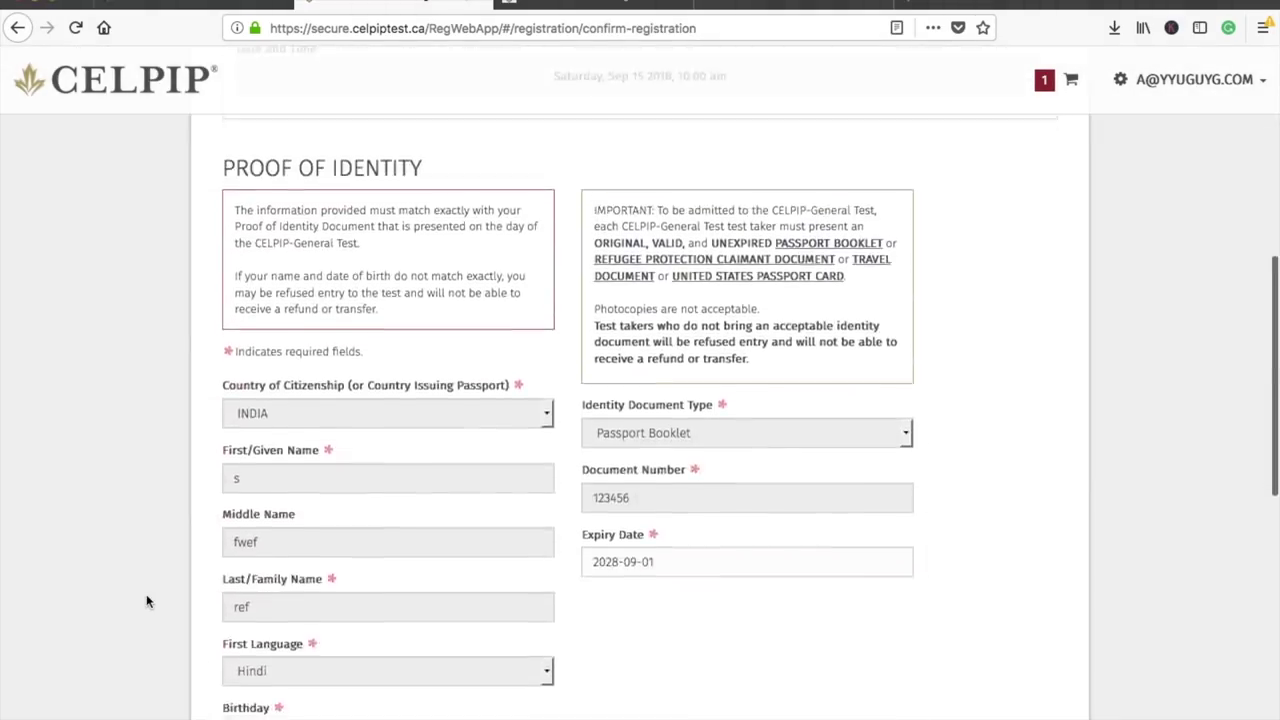
pyautogui.scroll(-3, 146, 600)
pyautogui.scroll(-2, 146, 600)
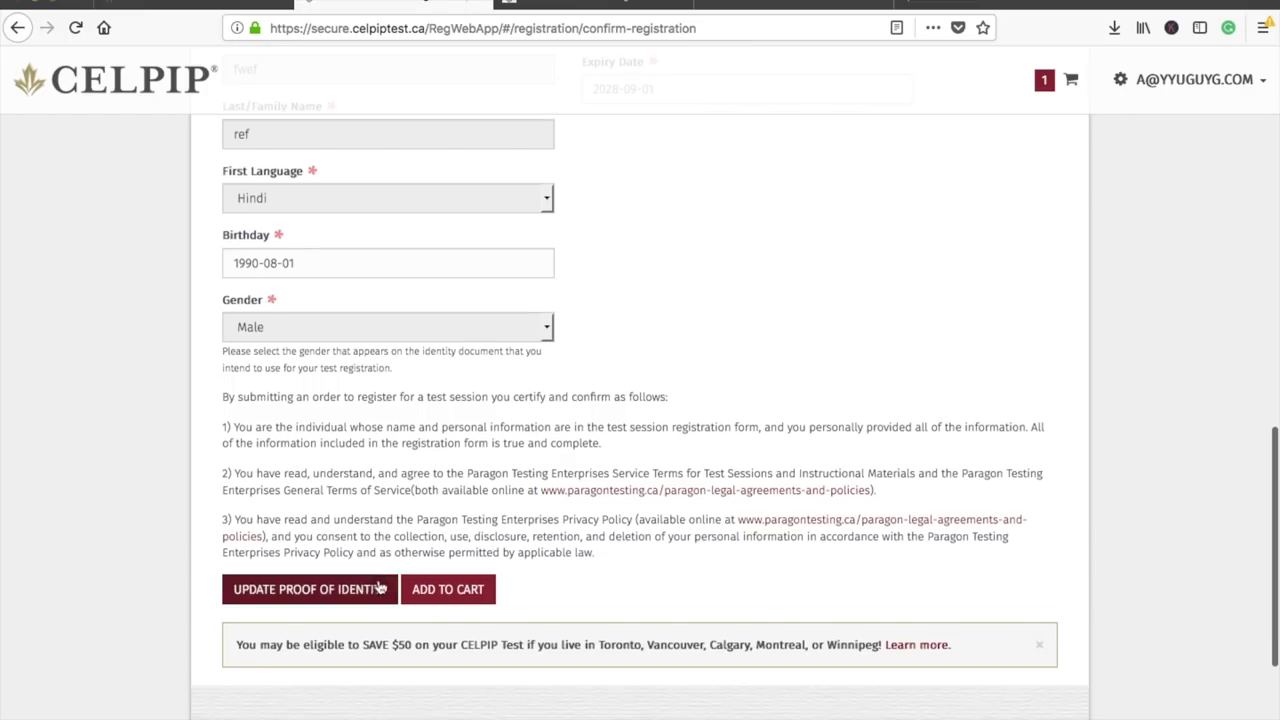
pyautogui.click(462, 594)
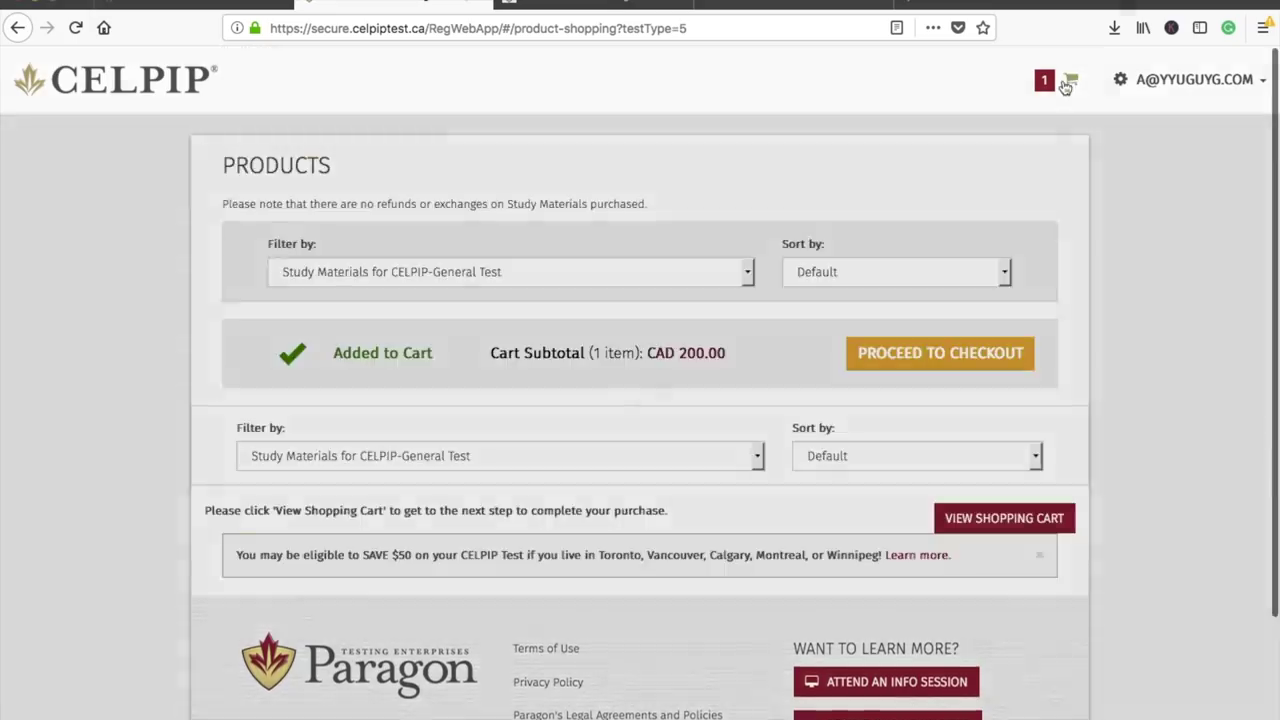
pyautogui.click(1066, 84)
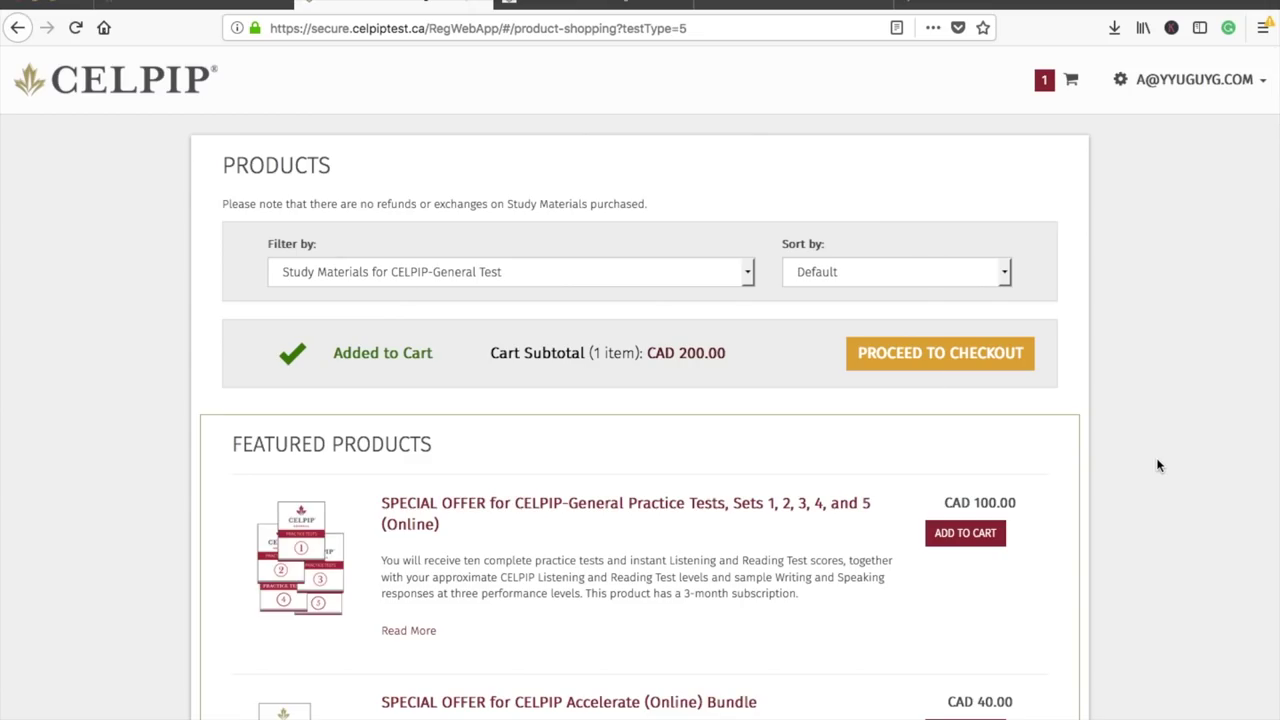
pyautogui.scroll(-2, 1158, 465)
pyautogui.scroll(-2, 1158, 465)
pyautogui.scroll(-2, 1158, 465)
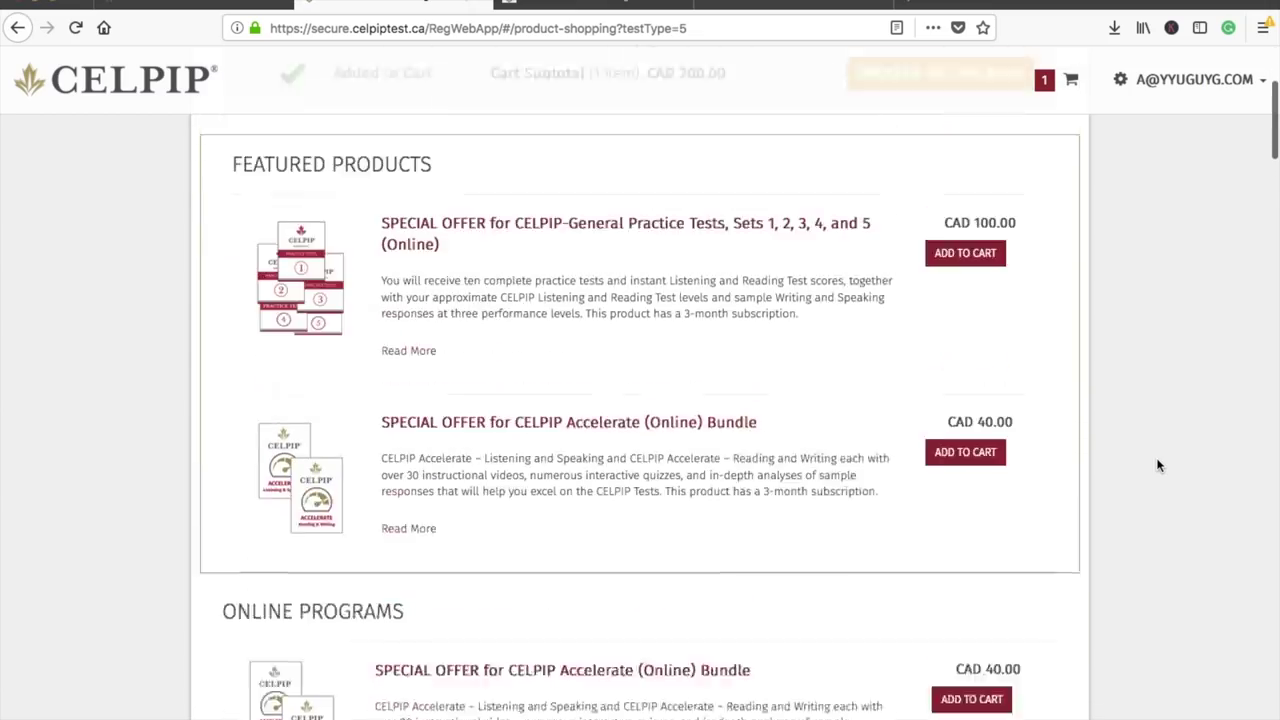
pyautogui.scroll(2, 1158, 465)
pyautogui.scroll(1, 1158, 465)
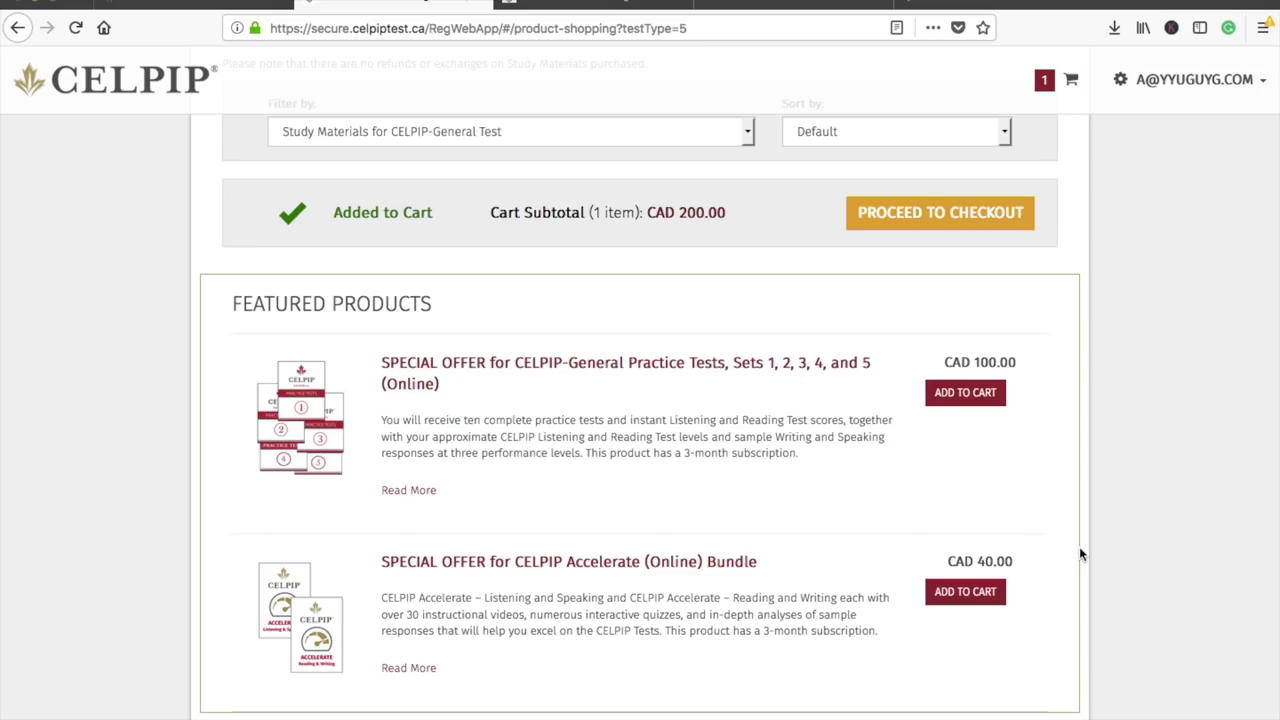
pyautogui.scroll(-2, 1080, 550)
pyautogui.scroll(-2, 1080, 550)
pyautogui.scroll(-1, 1080, 550)
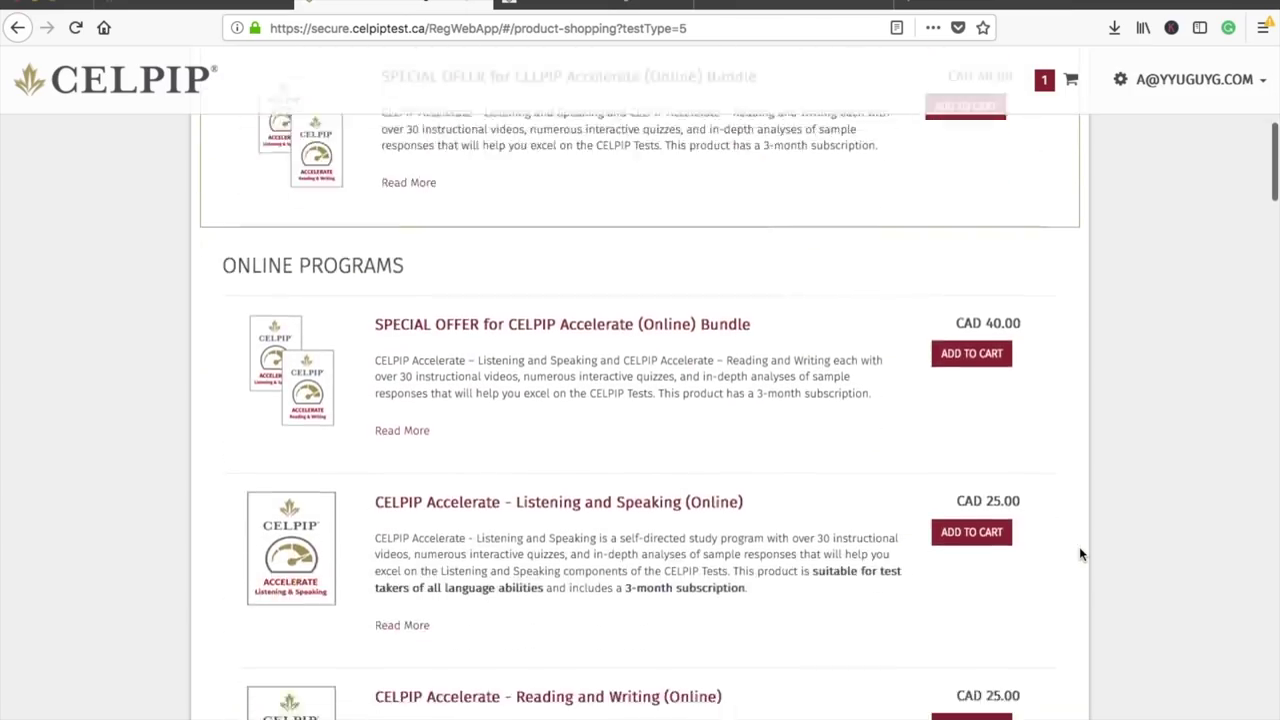
pyautogui.scroll(-1, 1080, 554)
pyautogui.scroll(-3, 1080, 554)
pyautogui.scroll(-3, 1080, 554)
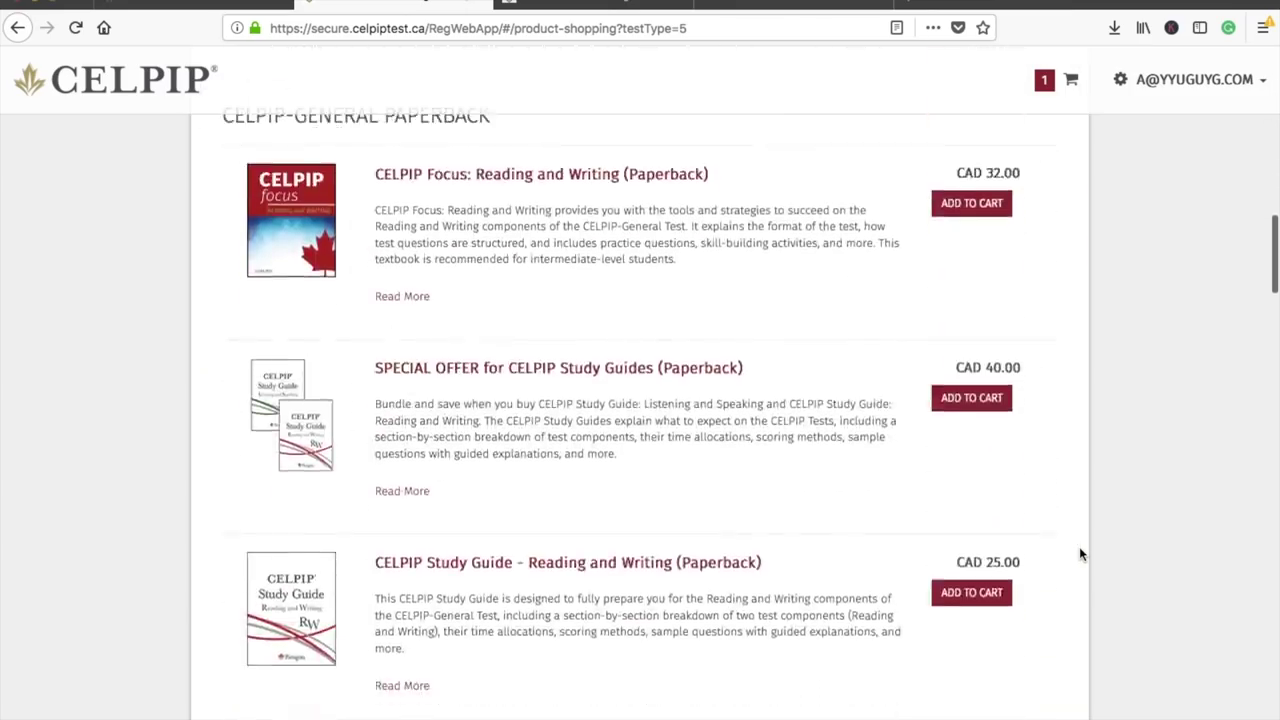
pyautogui.scroll(-3, 1080, 554)
pyautogui.scroll(5, 1080, 554)
pyautogui.scroll(8, 1080, 554)
pyautogui.scroll(3, 1080, 554)
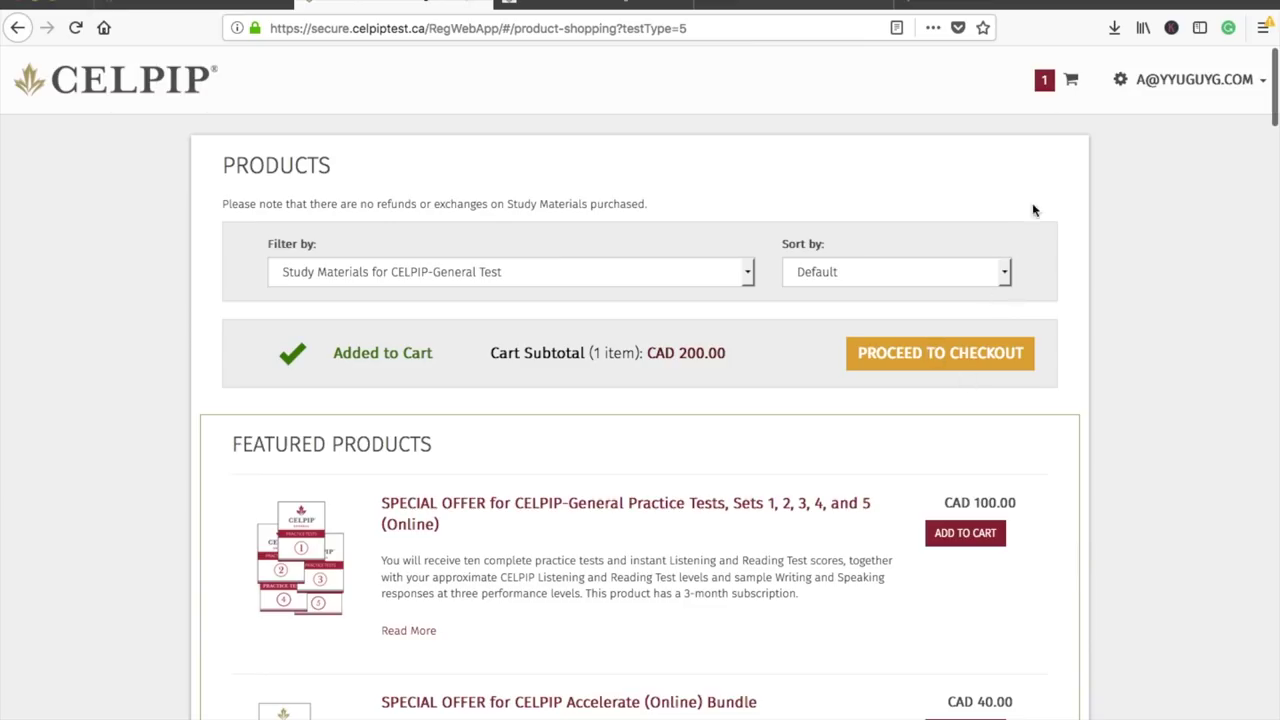
pyautogui.click(1058, 95)
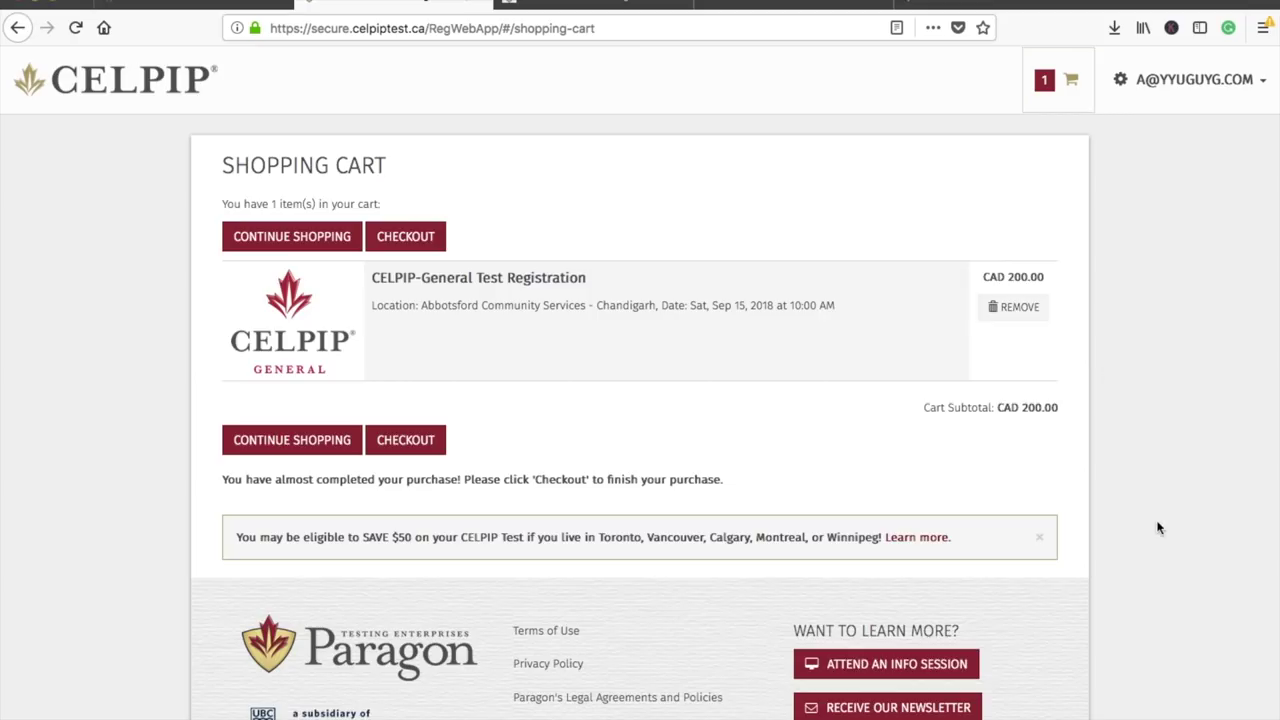
# Review the one-item CAD 200 cart, then go to My Account from the account menu.
pyautogui.scroll(-1, 1160, 530)
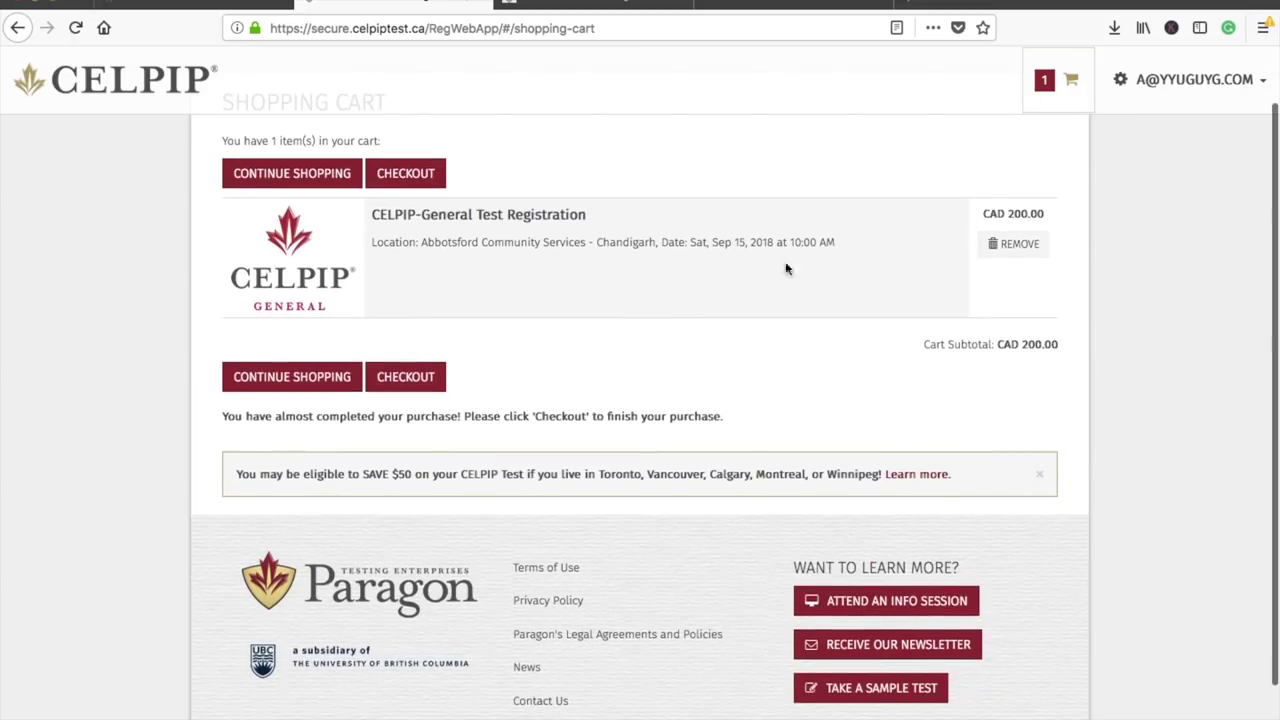
pyautogui.scroll(-2, 1113, 460)
pyautogui.scroll(3, 1113, 460)
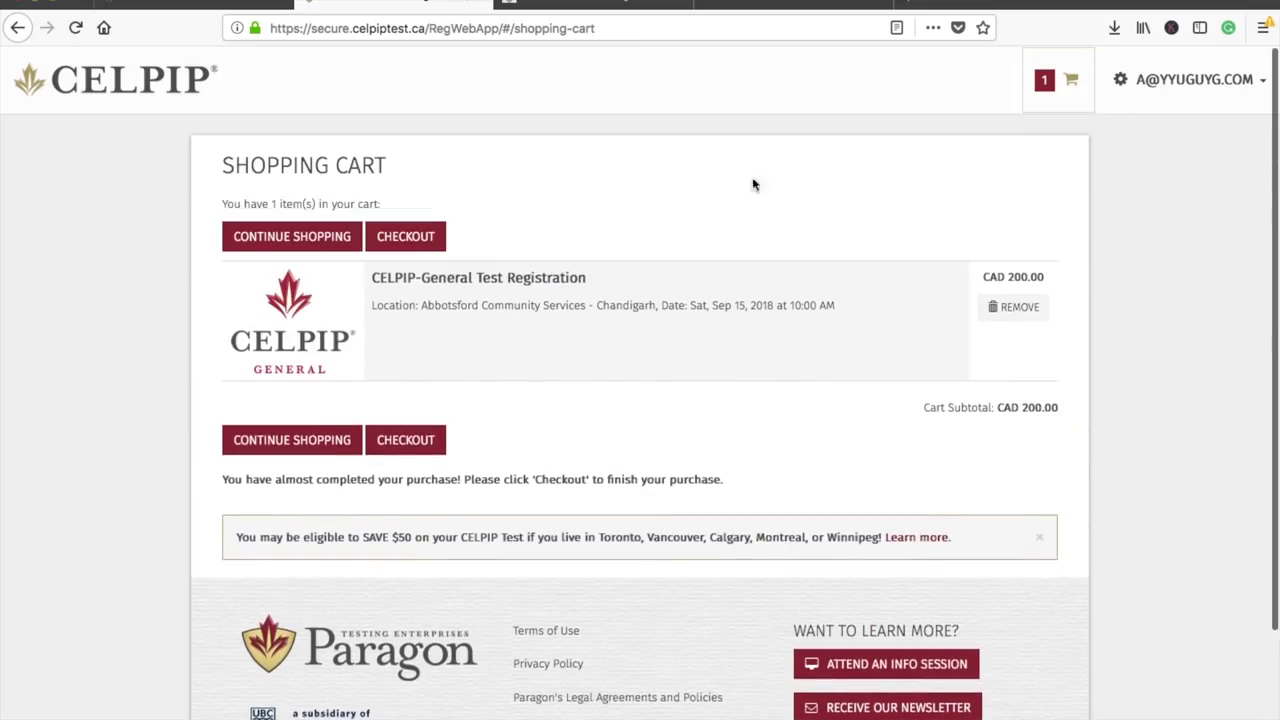
pyautogui.click(1263, 88)
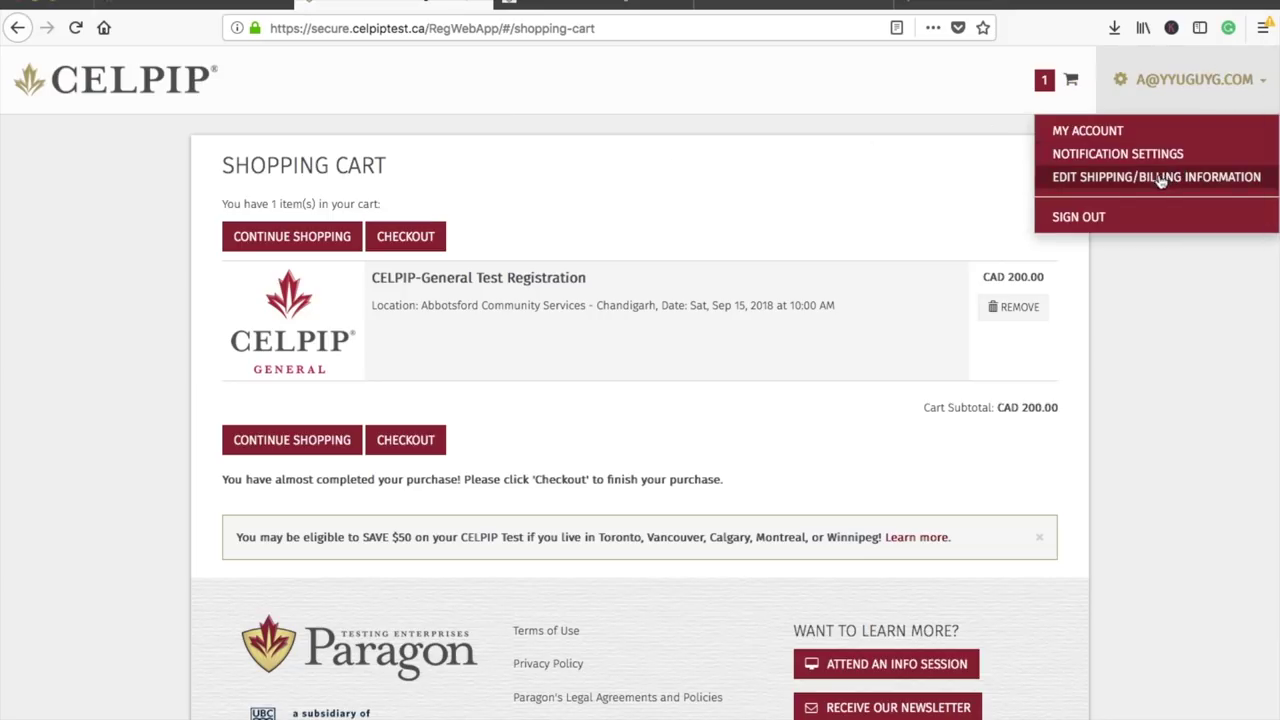
pyautogui.click(1087, 134)
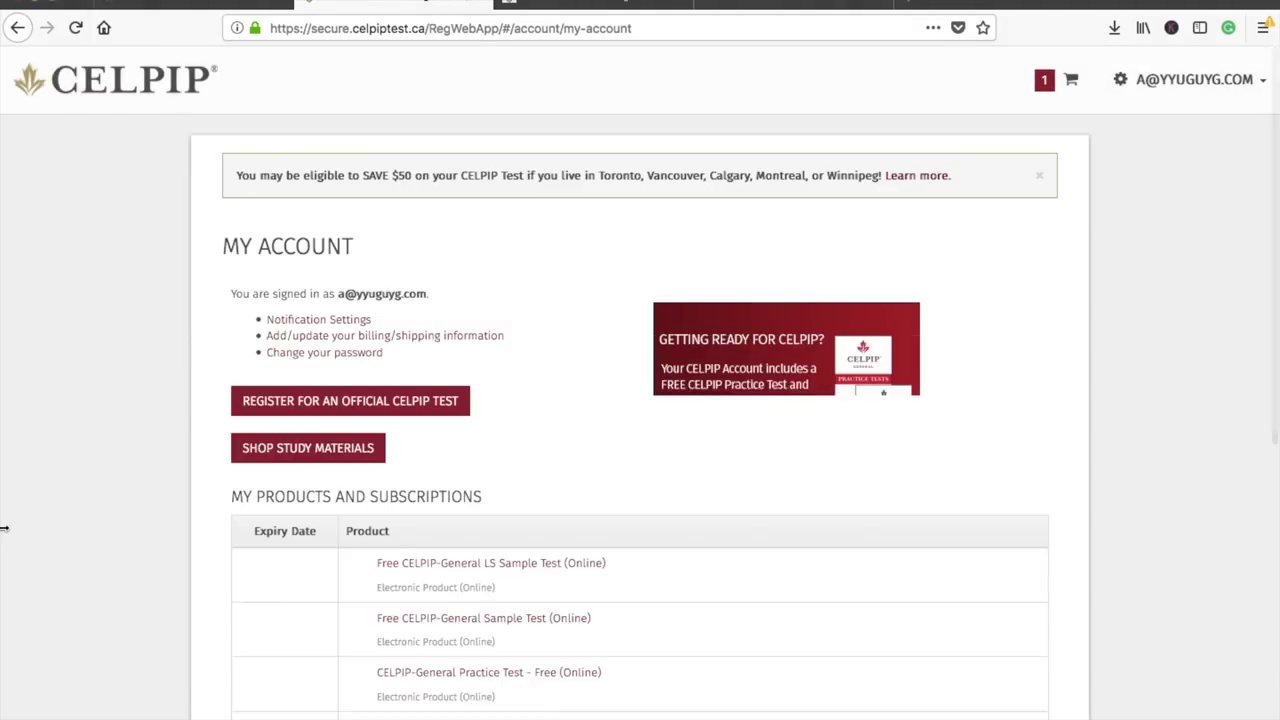
# Scroll down My Account to the My Products and Subscriptions table.
pyautogui.scroll(-5, 4, 530)
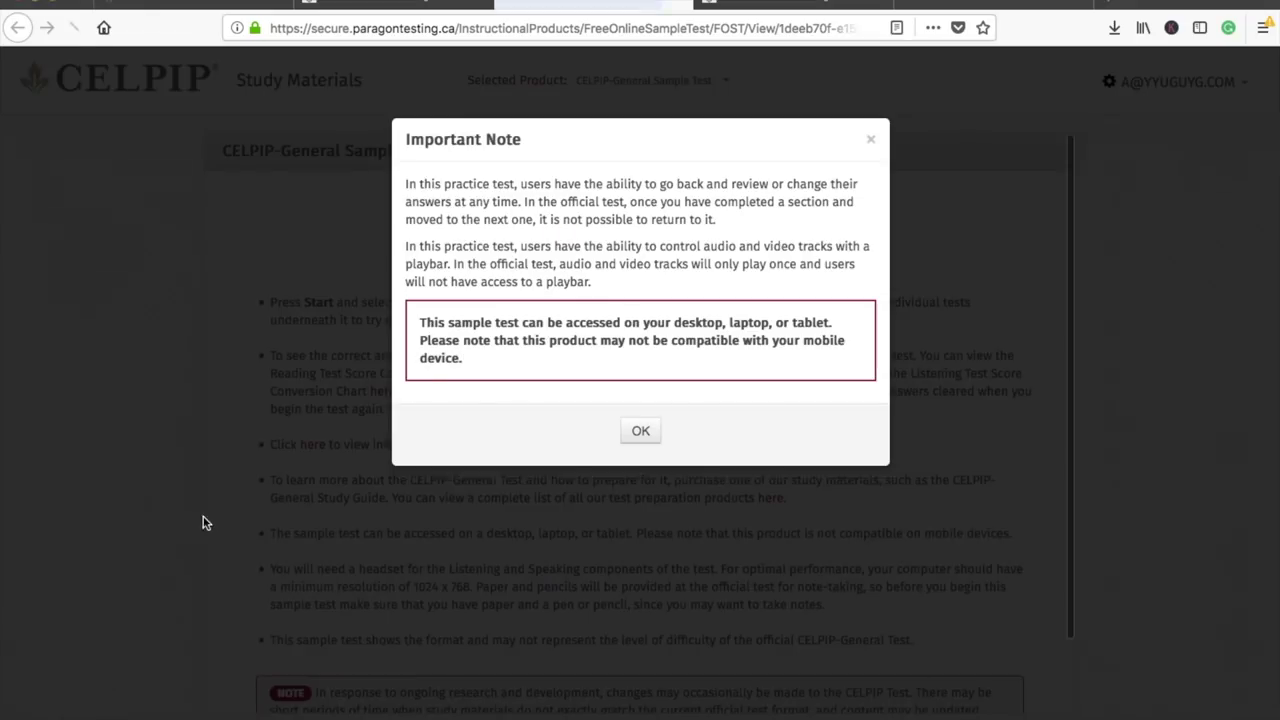
# Dismiss the sample test's important note and review the full-test and single-part sample options.
pyautogui.click(638, 436)
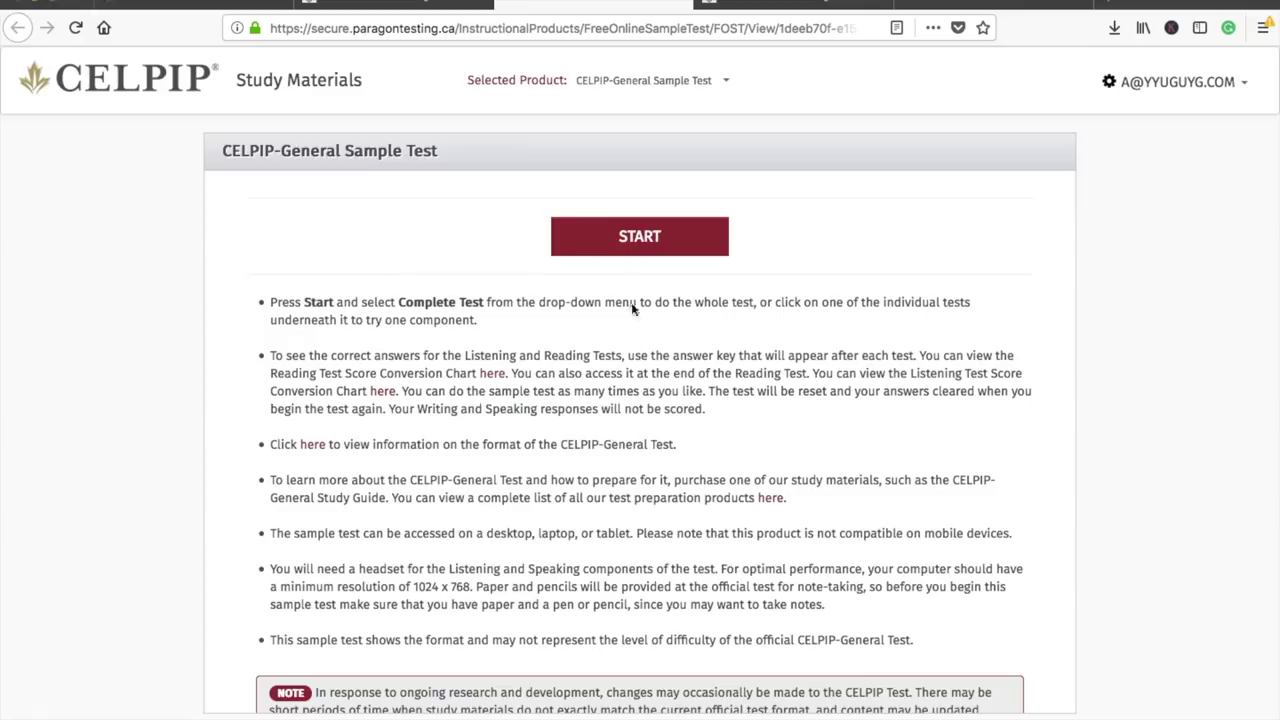
pyautogui.click(638, 249)
pyautogui.scroll(-1, 813, 447)
pyautogui.scroll(-1, 813, 447)
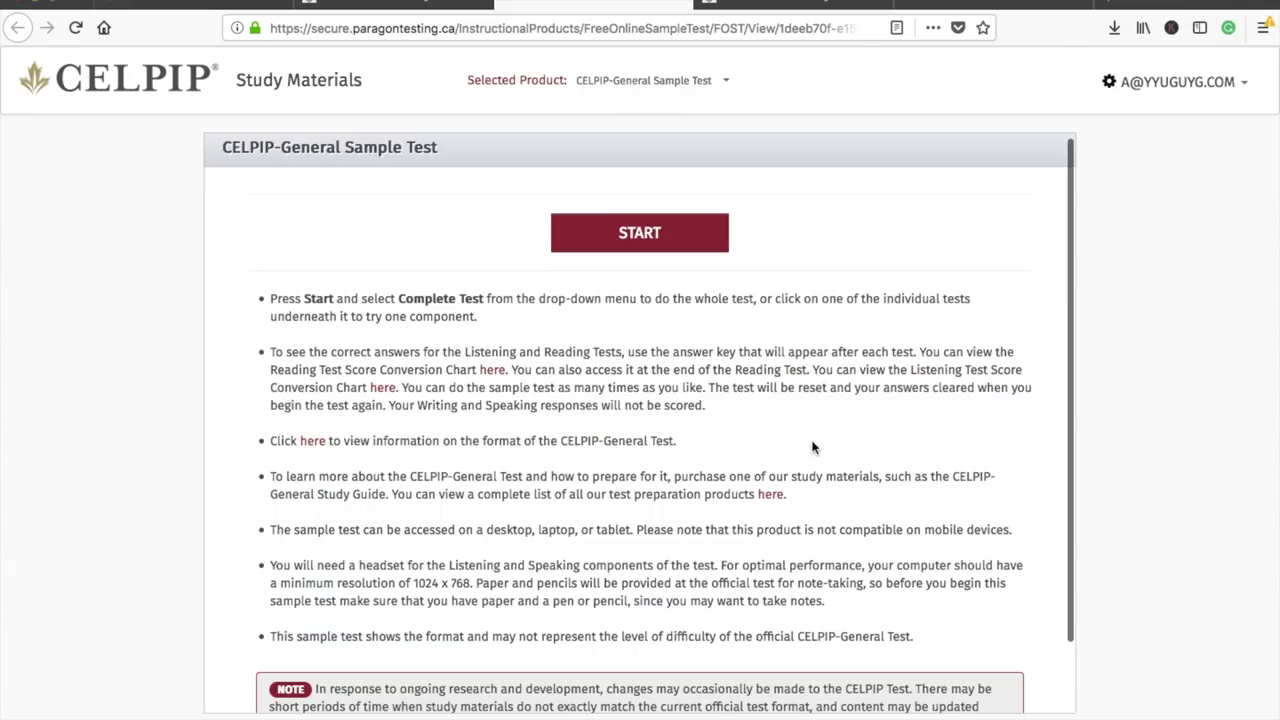
pyautogui.scroll(-1, 813, 447)
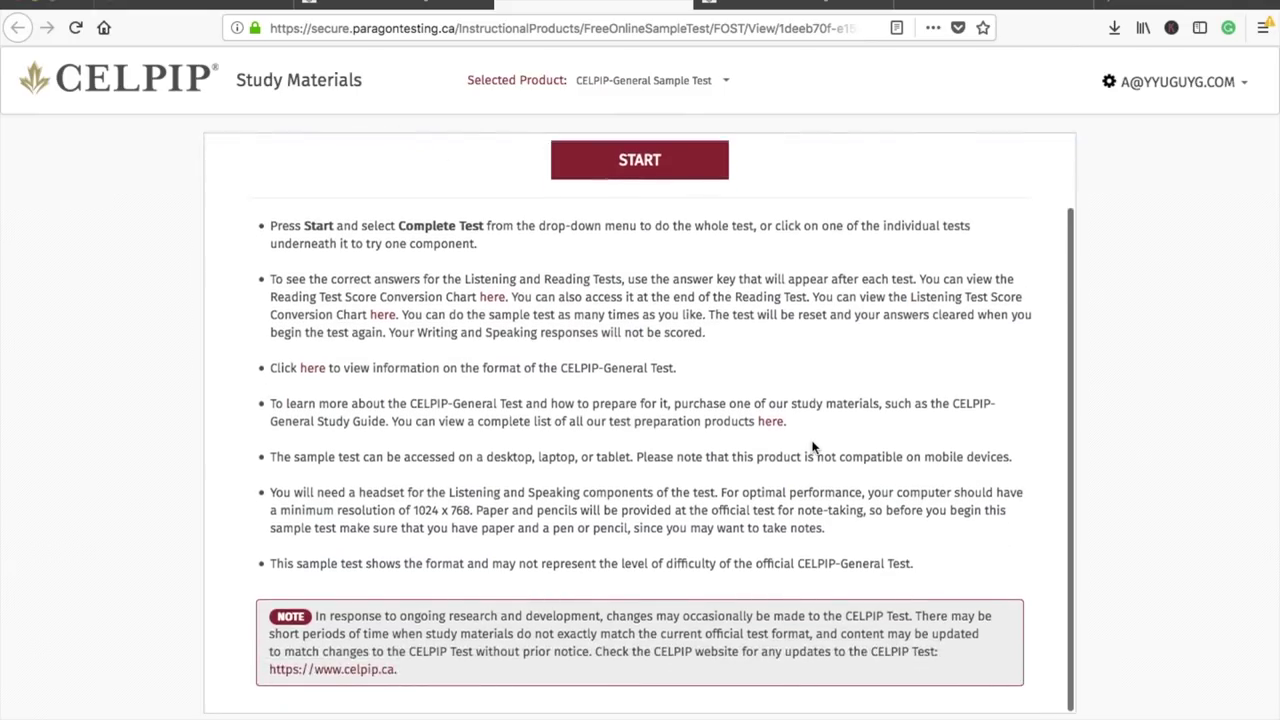
pyautogui.scroll(1, 813, 447)
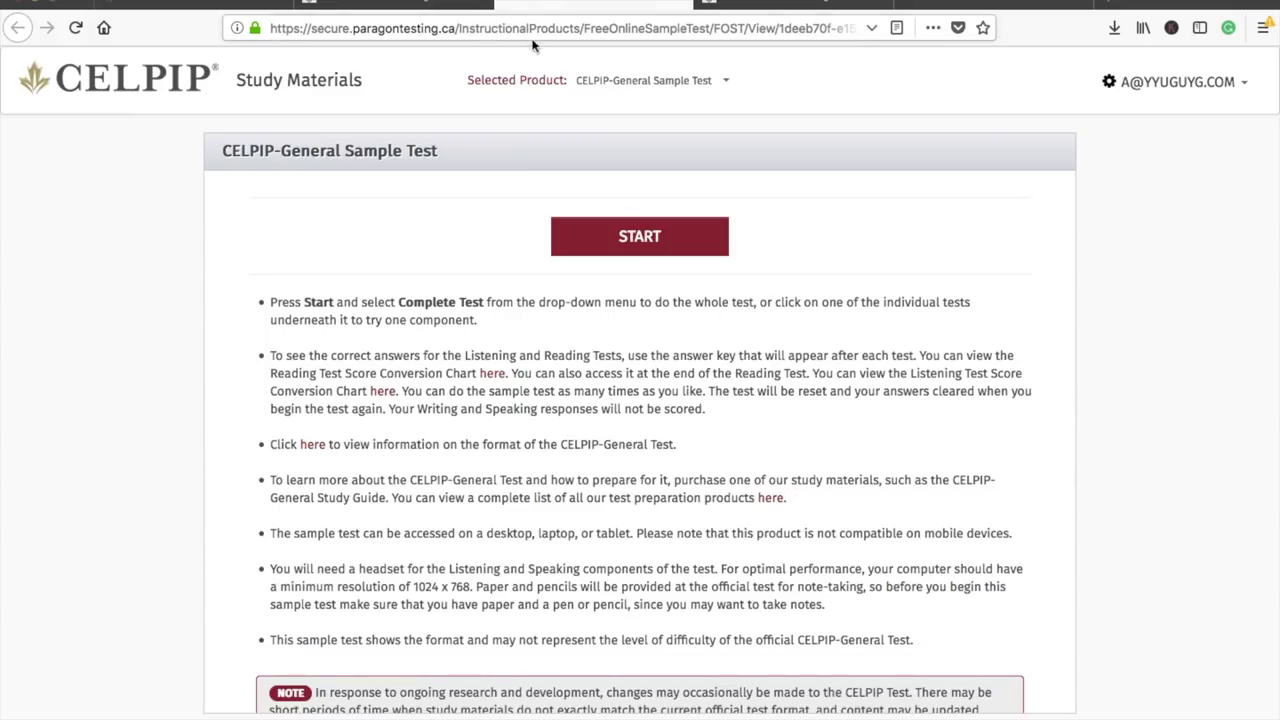
pyautogui.click(150, 3)
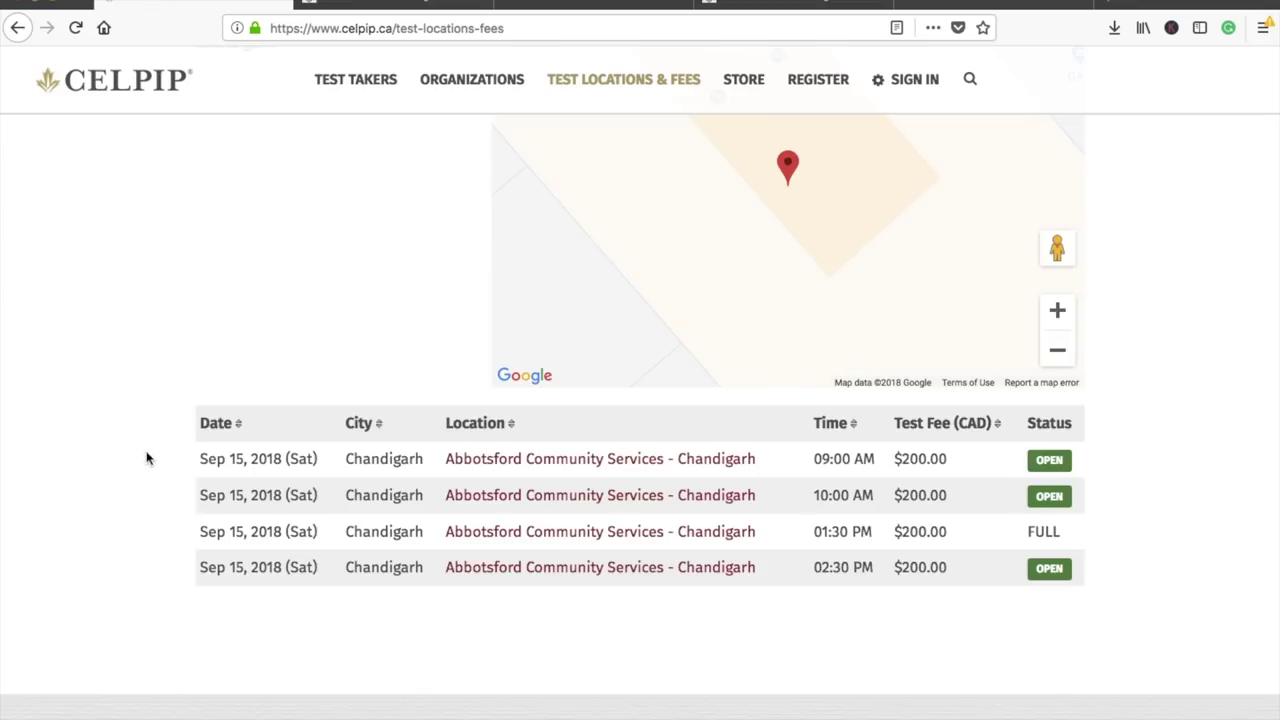
# Scroll down to the four Sep 15, 2018 Chandigarh sessions, then back to the page top.
pyautogui.scroll(1, 146, 458)
pyautogui.scroll(5, 146, 458)
pyautogui.scroll(4, 146, 458)
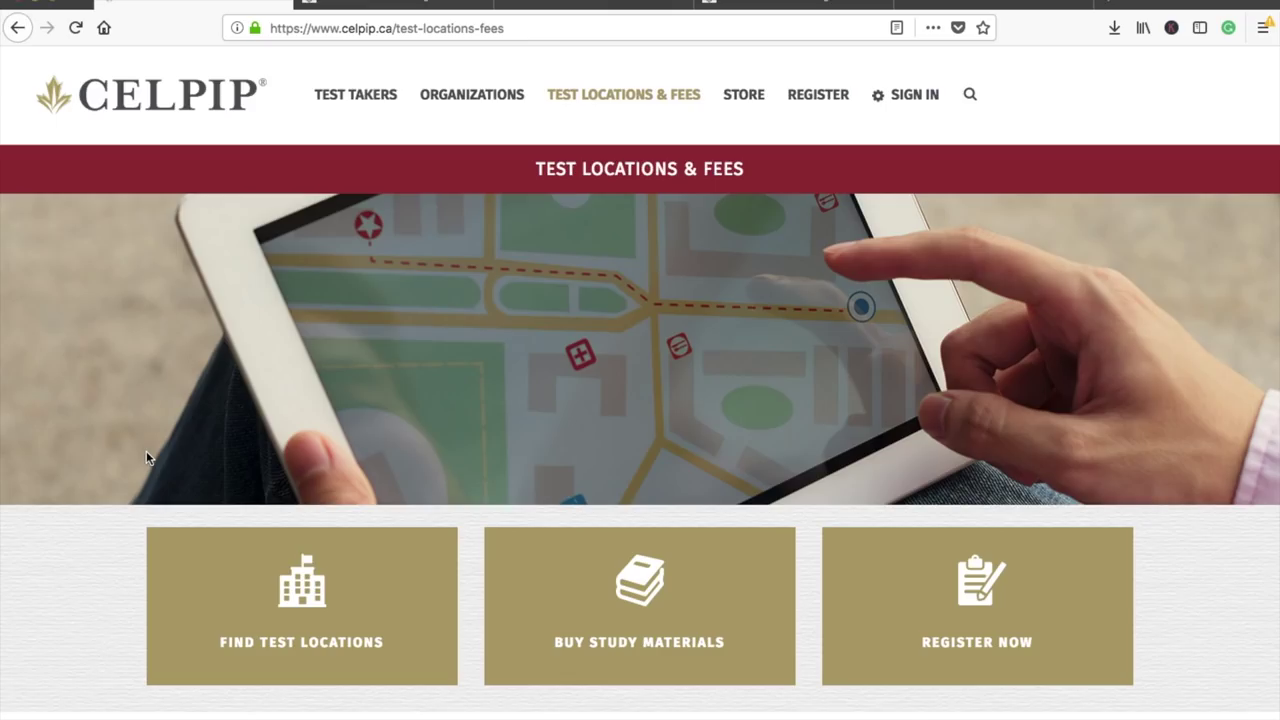
pyautogui.scroll(-5, 146, 458)
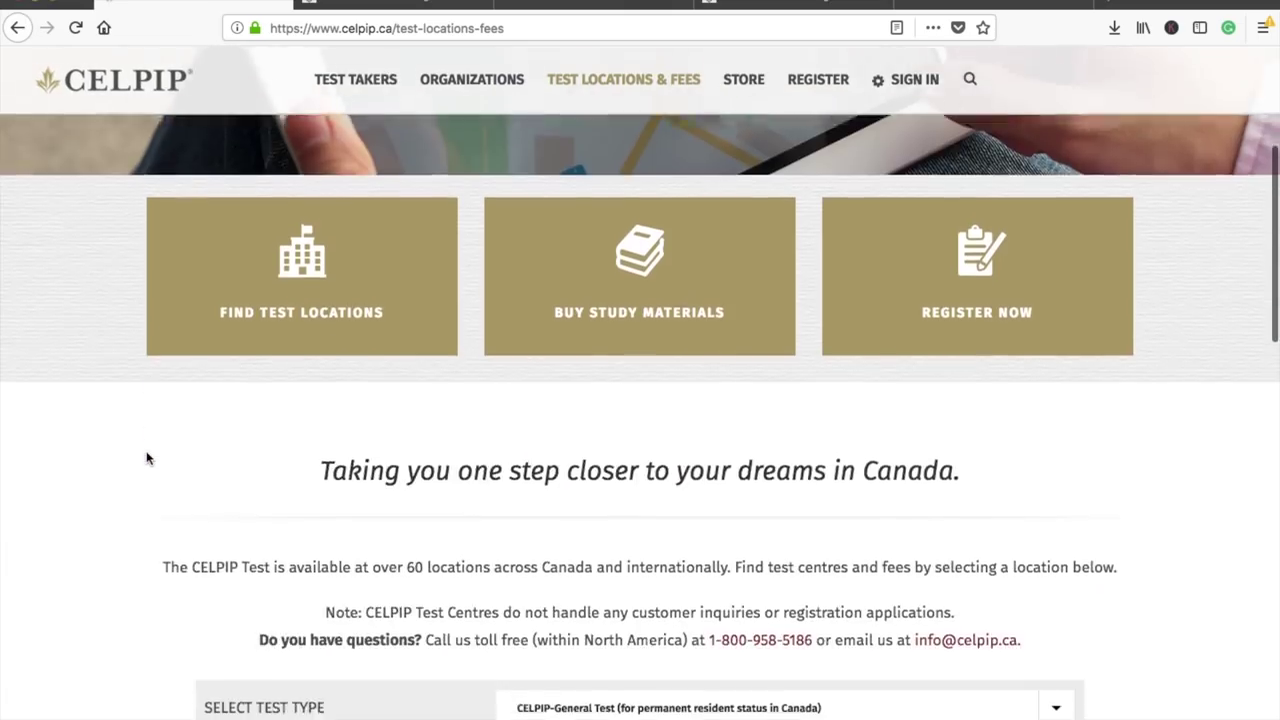
pyautogui.scroll(-2, 146, 458)
pyautogui.scroll(-1, 146, 458)
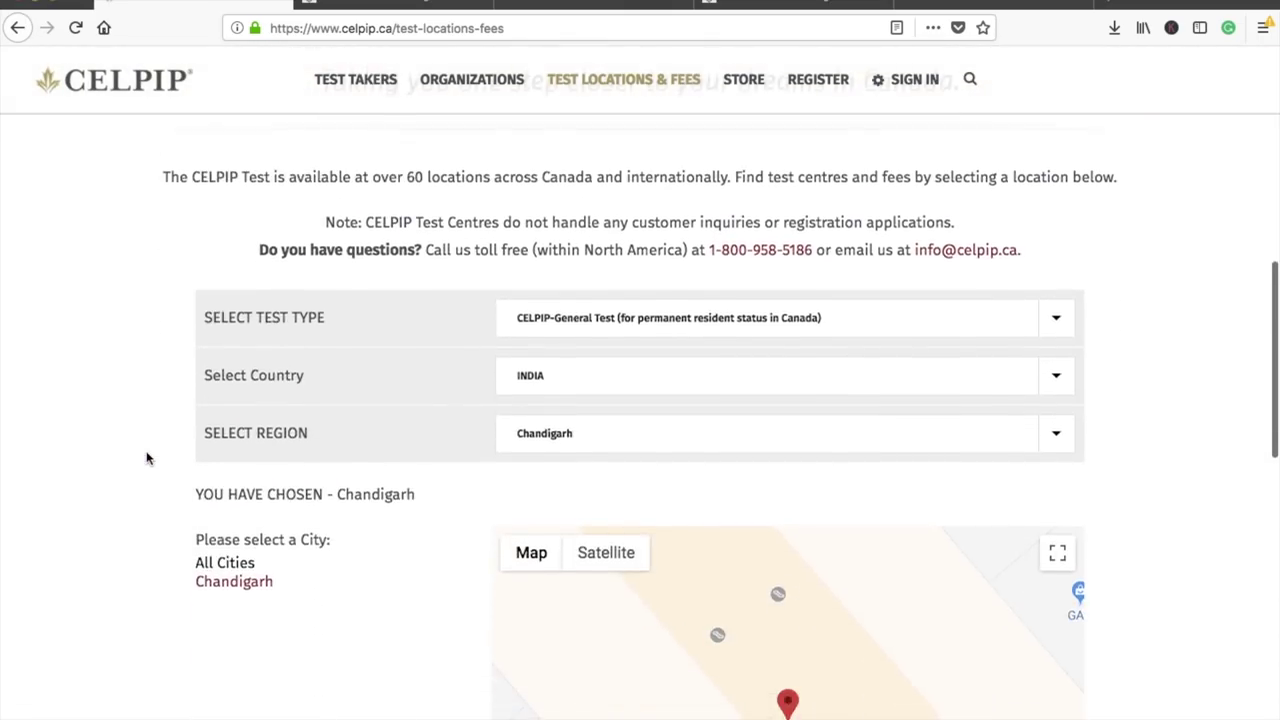
pyautogui.scroll(-2, 146, 458)
pyautogui.scroll(-2, 146, 458)
pyautogui.scroll(-1, 146, 458)
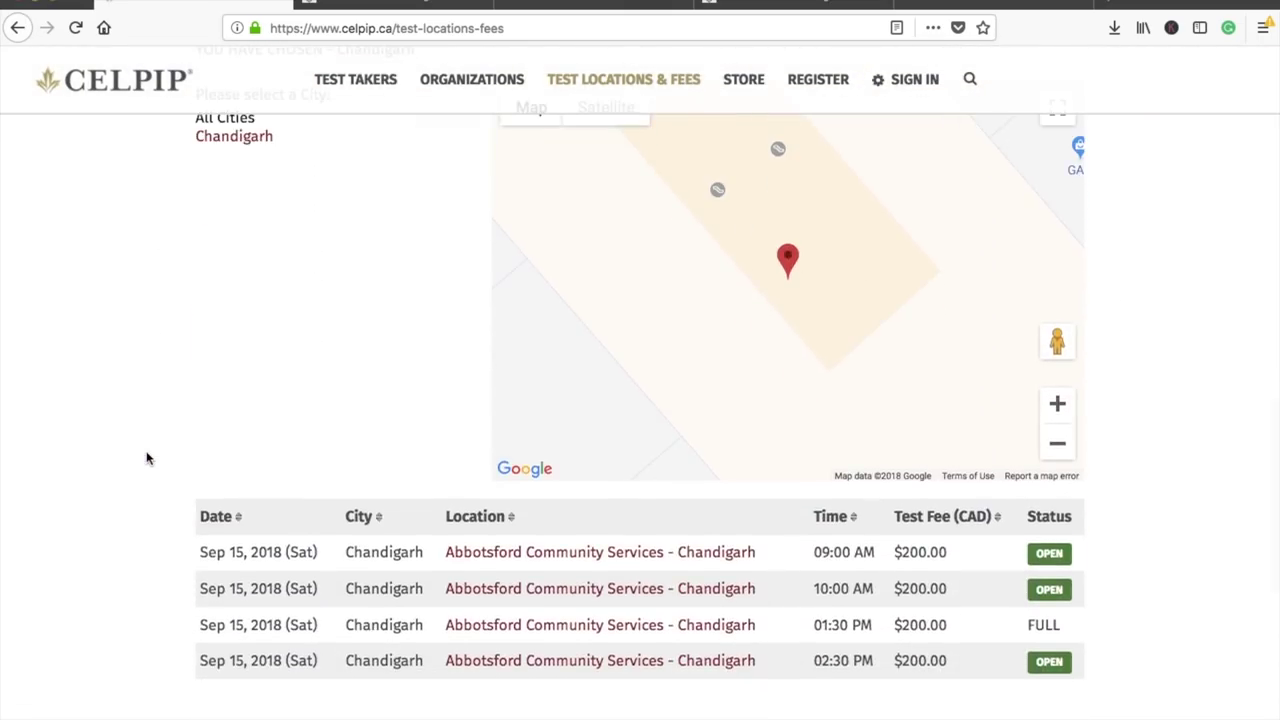
pyautogui.scroll(2, 146, 458)
pyautogui.scroll(2, 146, 458)
pyautogui.scroll(6, 146, 458)
pyautogui.scroll(1, 146, 458)
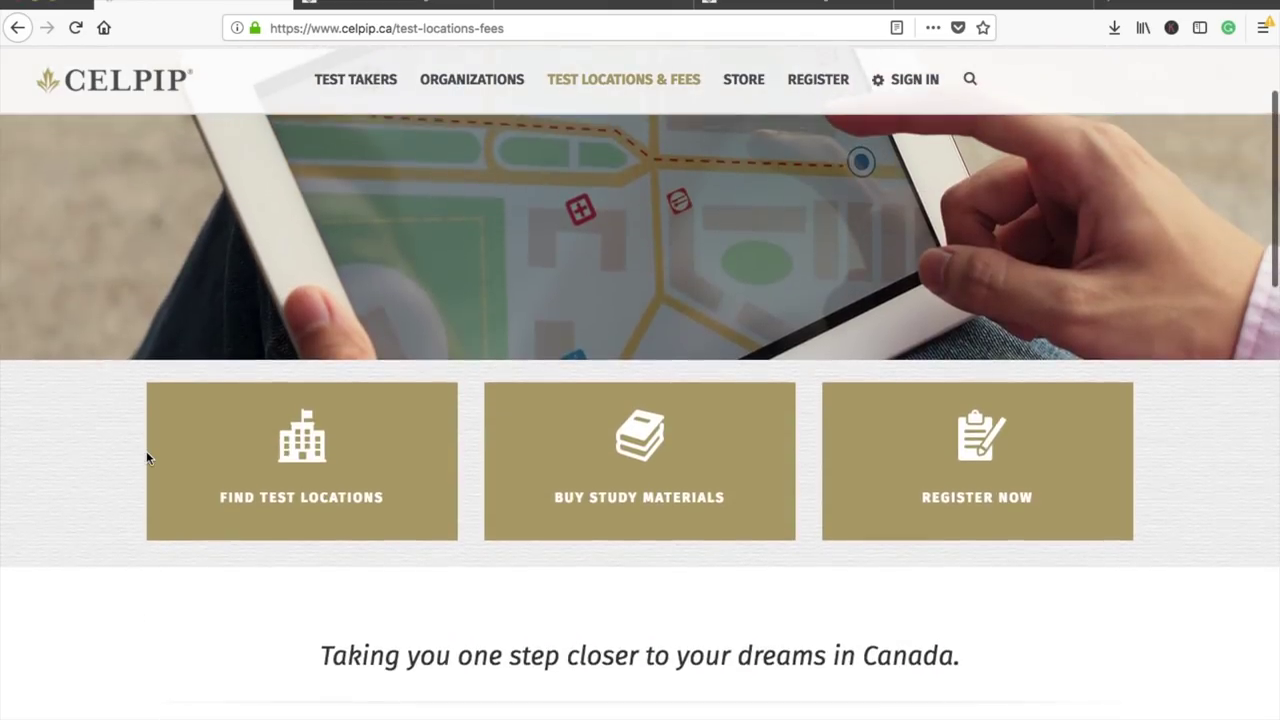
pyautogui.scroll(2, 146, 458)
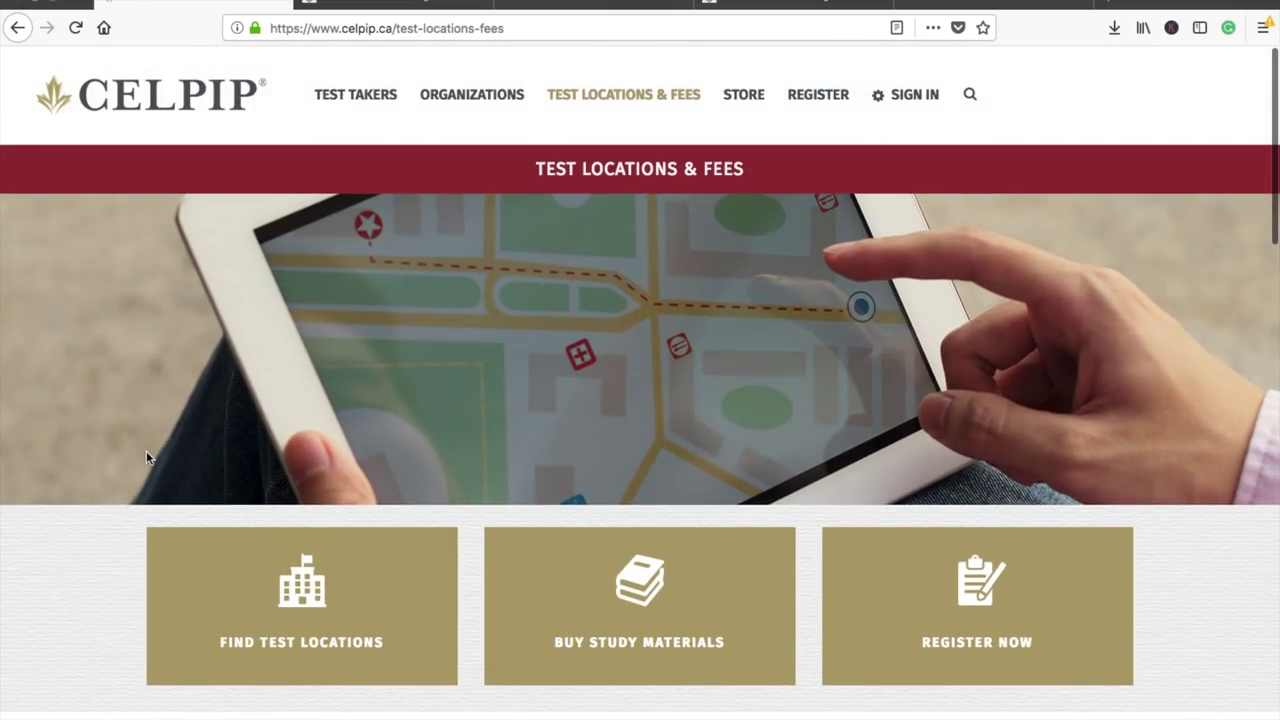